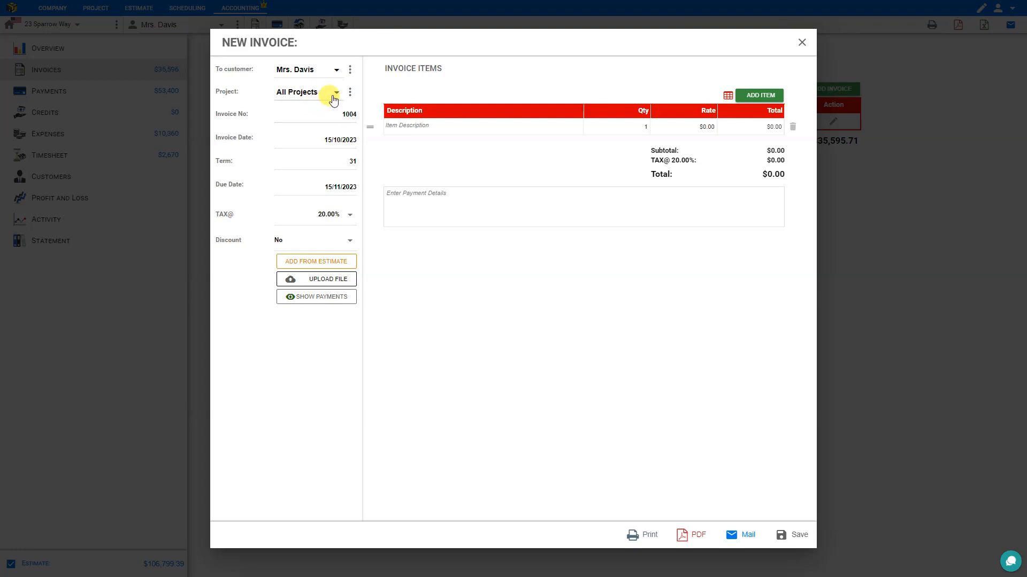
{"action": "left_click", "coordinate": [336, 95]}
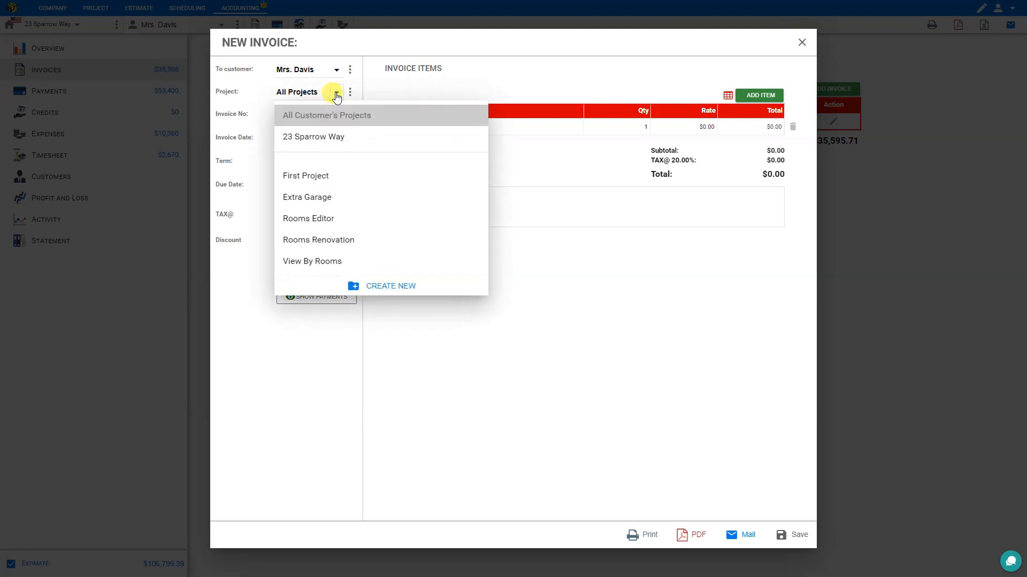
{"action": "left_click", "coordinate": [321, 137]}
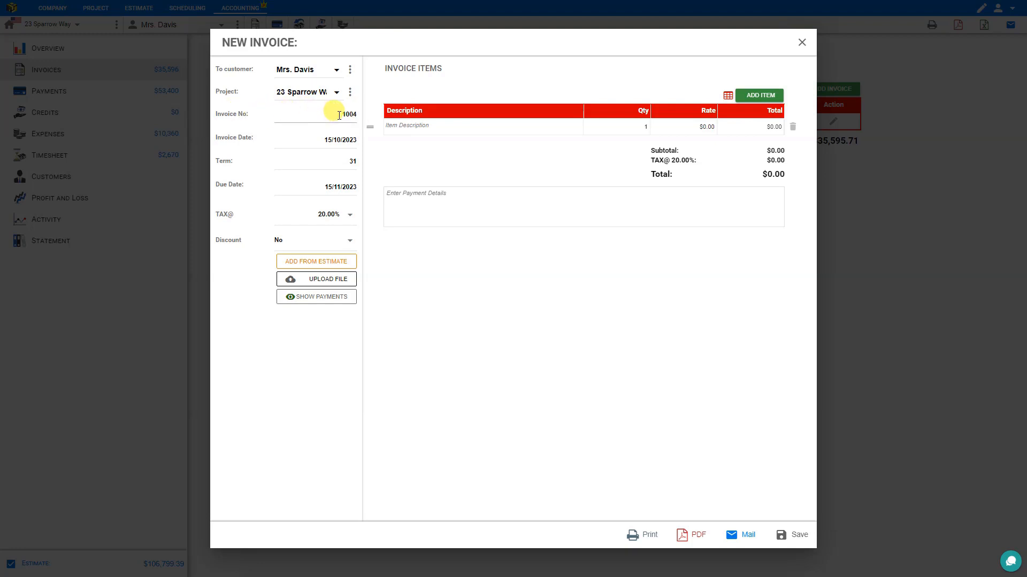
{"action": "type", "text": "234"}
{"action": "key", "text": "Tab"}
Keep the invoice date and set a 15-day term, making it due 30/10/2023.
{"action": "left_click", "coordinate": [341, 140]}
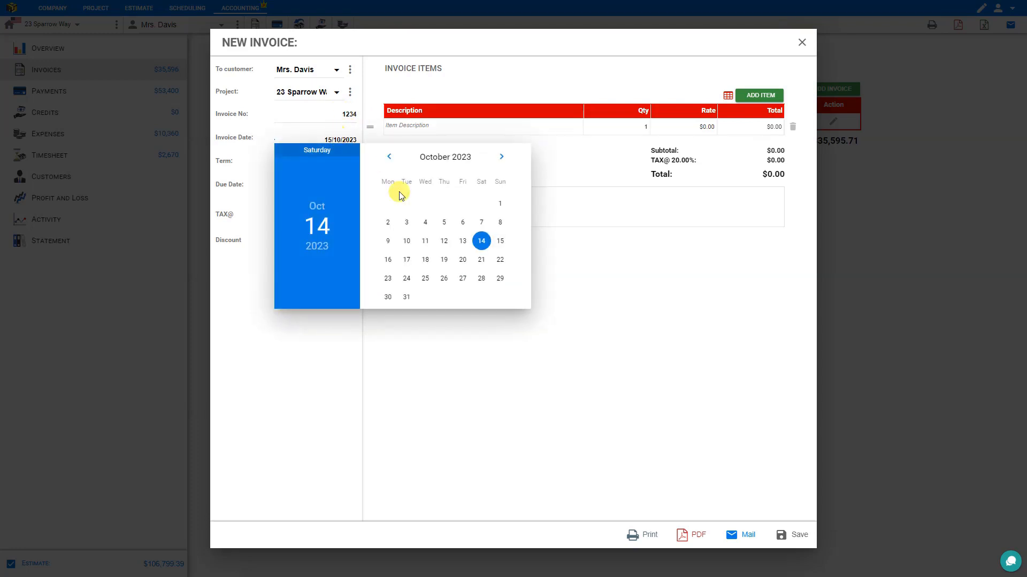
{"action": "left_click", "coordinate": [481, 242]}
{"action": "left_click", "coordinate": [354, 162]}
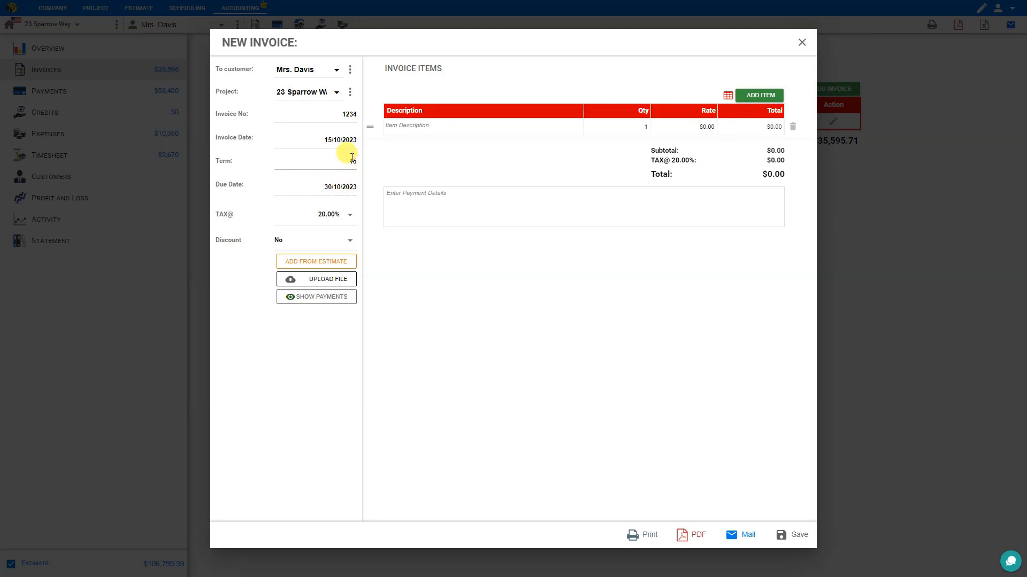
Add a new 8% rate to the TAX@ list and select it for the invoice.
{"action": "left_click", "coordinate": [350, 216]}
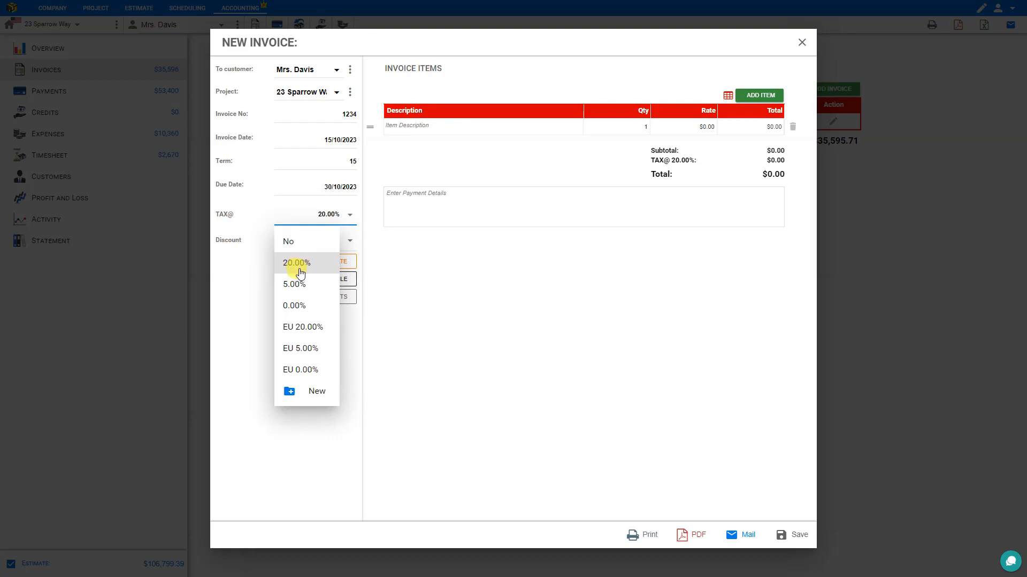
{"action": "left_click", "coordinate": [317, 394]}
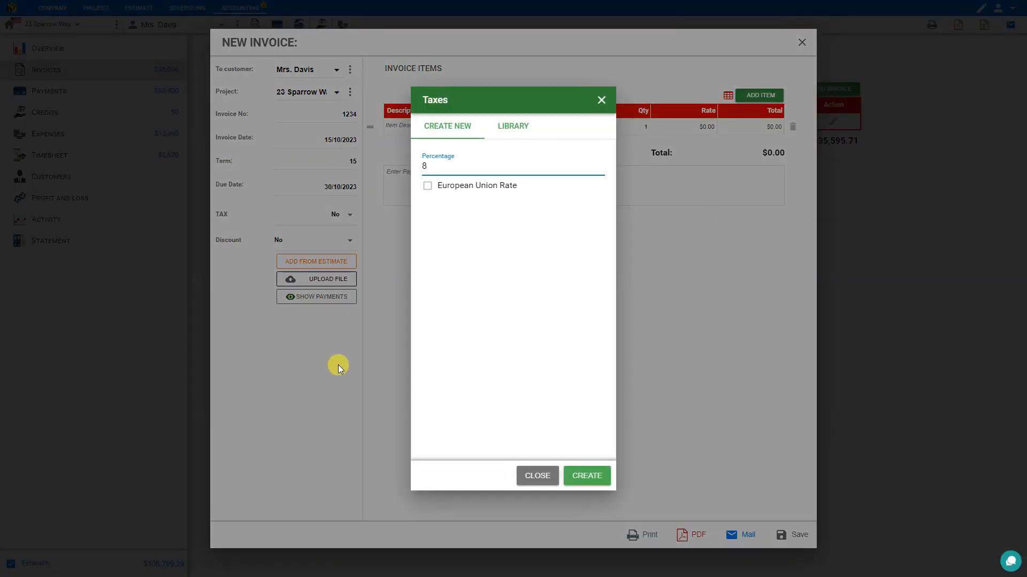
{"action": "left_click", "coordinate": [594, 476]}
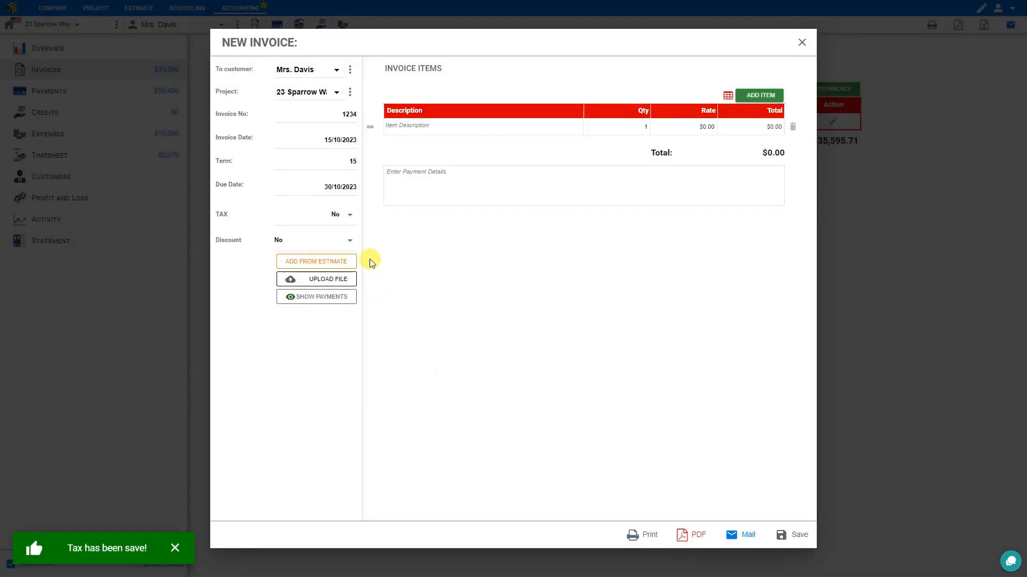
{"action": "left_click", "coordinate": [351, 214]}
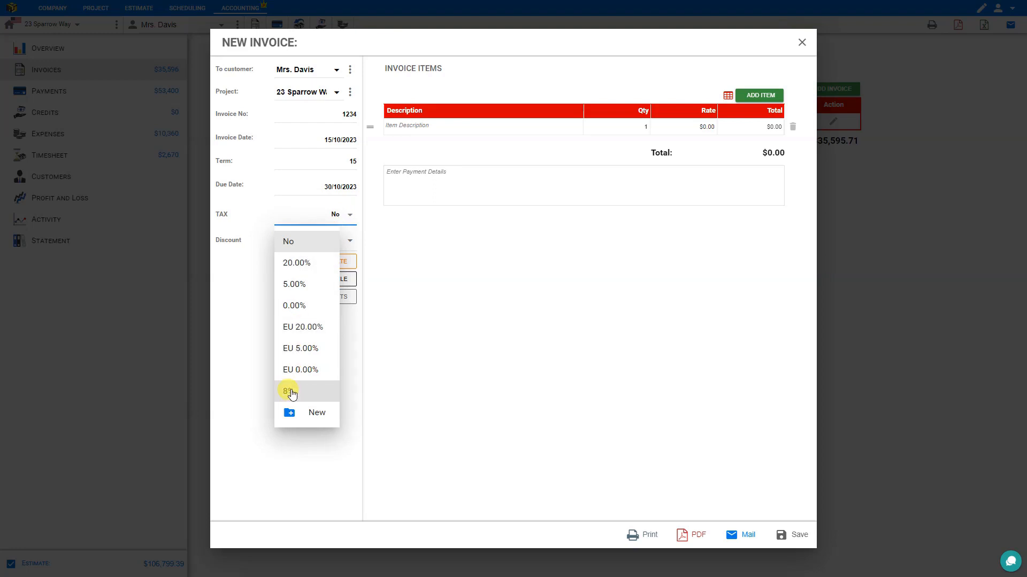
{"action": "left_click", "coordinate": [294, 399]}
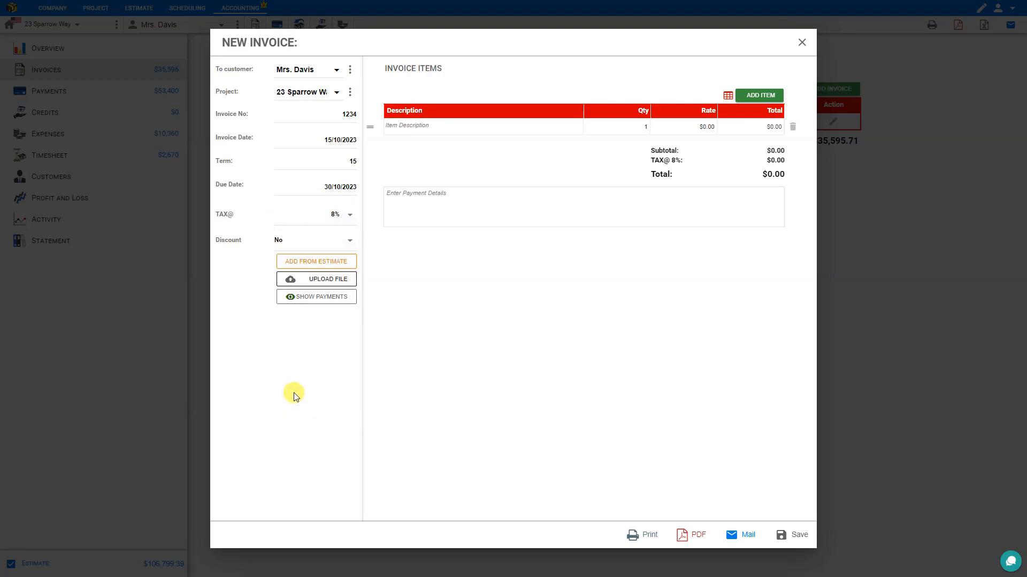
Try a Fixed discount, then settle on a Percentage discount left at 0%.
{"action": "left_click", "coordinate": [351, 241]}
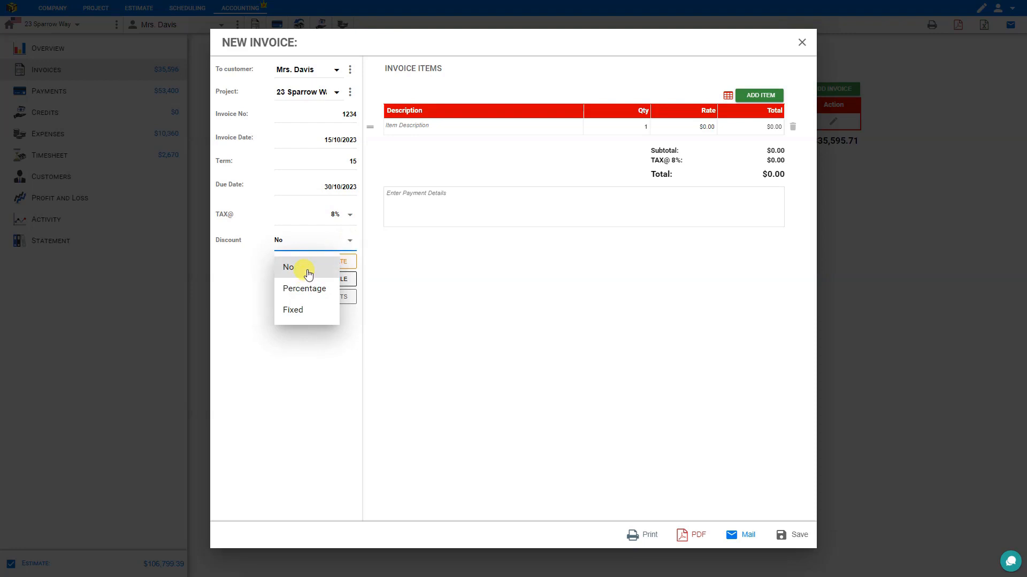
{"action": "left_click", "coordinate": [310, 289]}
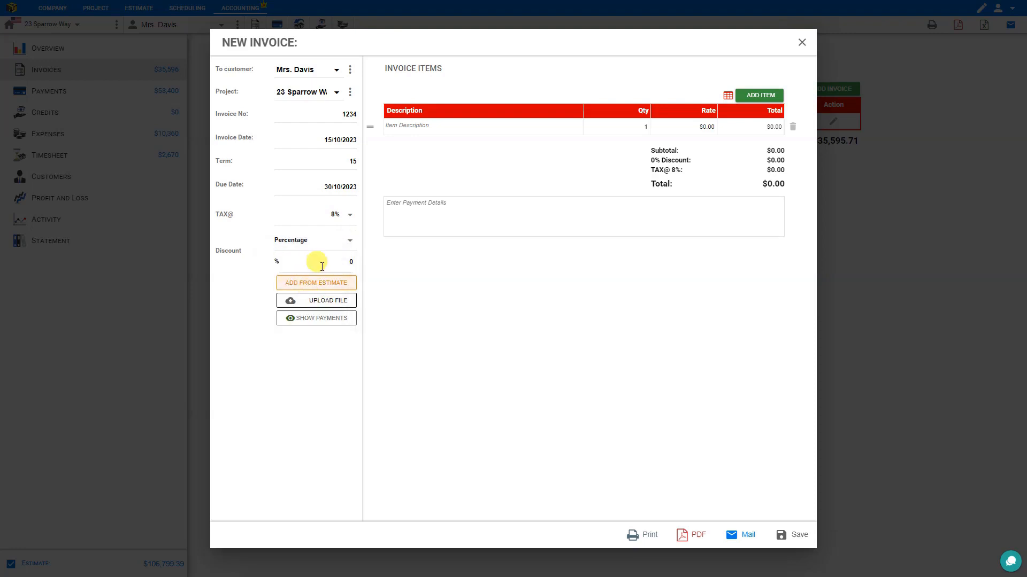
{"action": "left_click", "coordinate": [342, 263]}
{"action": "left_click", "coordinate": [350, 244]}
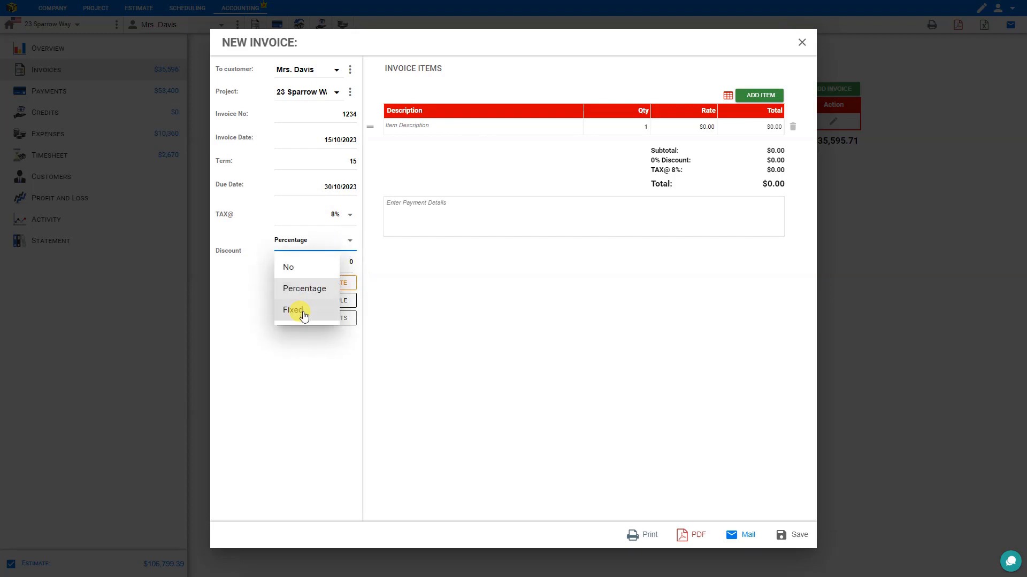
{"action": "left_click", "coordinate": [298, 310]}
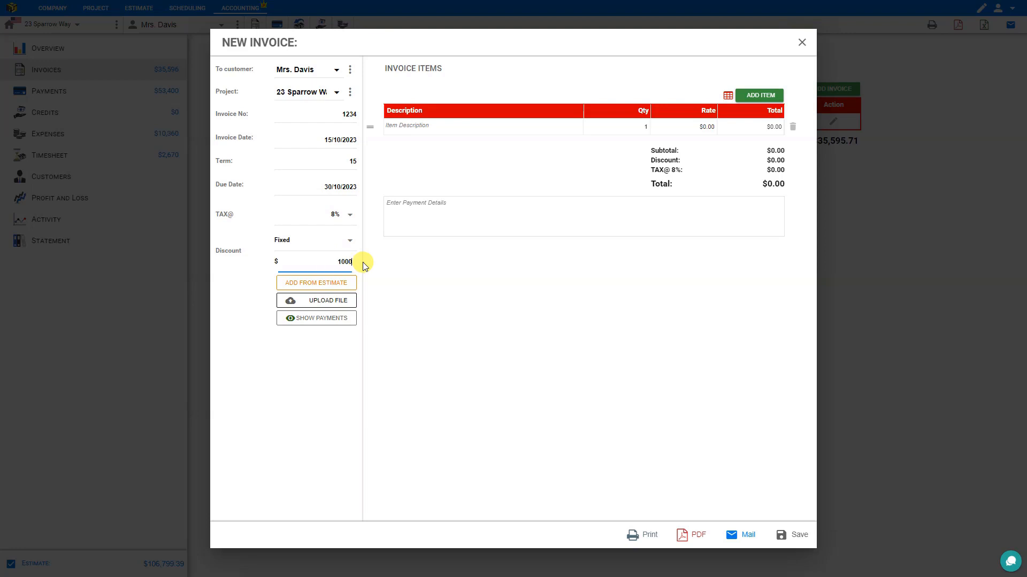
{"action": "left_click", "coordinate": [349, 240]}
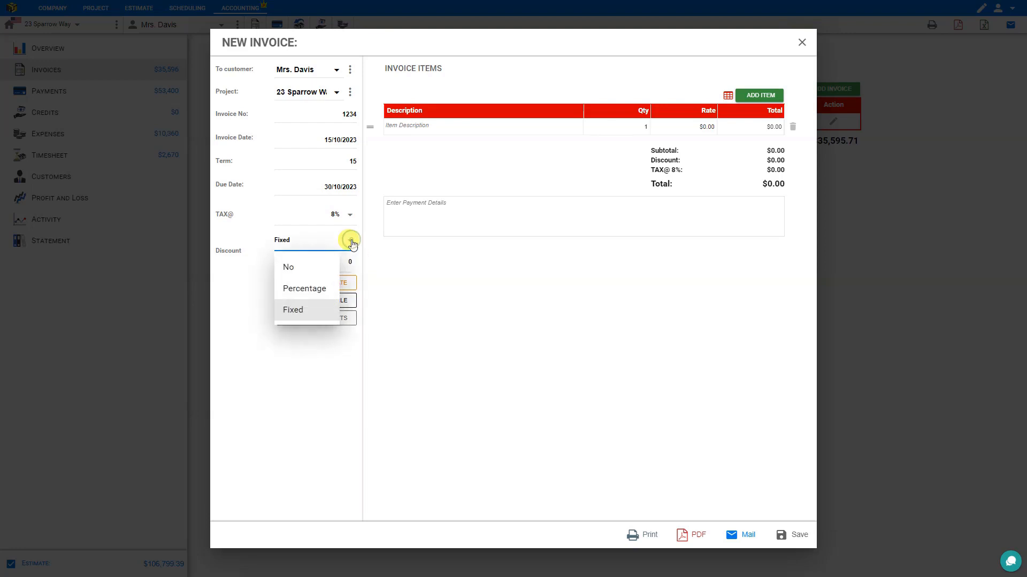
{"action": "left_click", "coordinate": [323, 288]}
{"action": "left_click", "coordinate": [353, 262]}
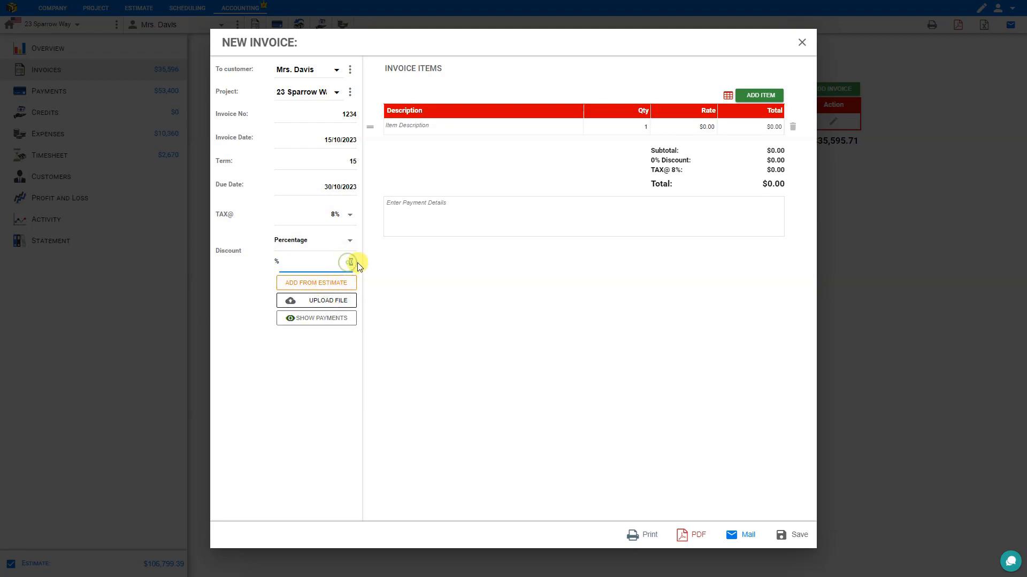
{"action": "type", "text": "5"}
{"action": "left_click", "coordinate": [327, 364]}
Add a 'materials' line with quantity 5 at a rate of $1,000.
{"action": "left_click", "coordinate": [422, 127]}
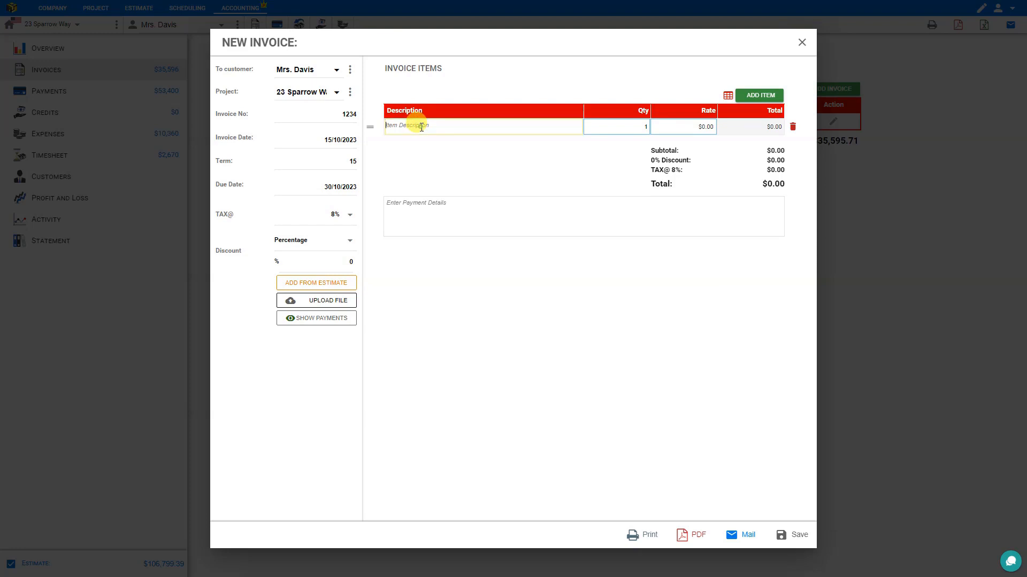
{"action": "type", "text": "materials"}
{"action": "left_click", "coordinate": [634, 125]}
{"action": "key", "text": "BackSpace"}
{"action": "type", "text": "5"}
{"action": "left_click", "coordinate": [699, 126]}
{"action": "type", "text": "10"}
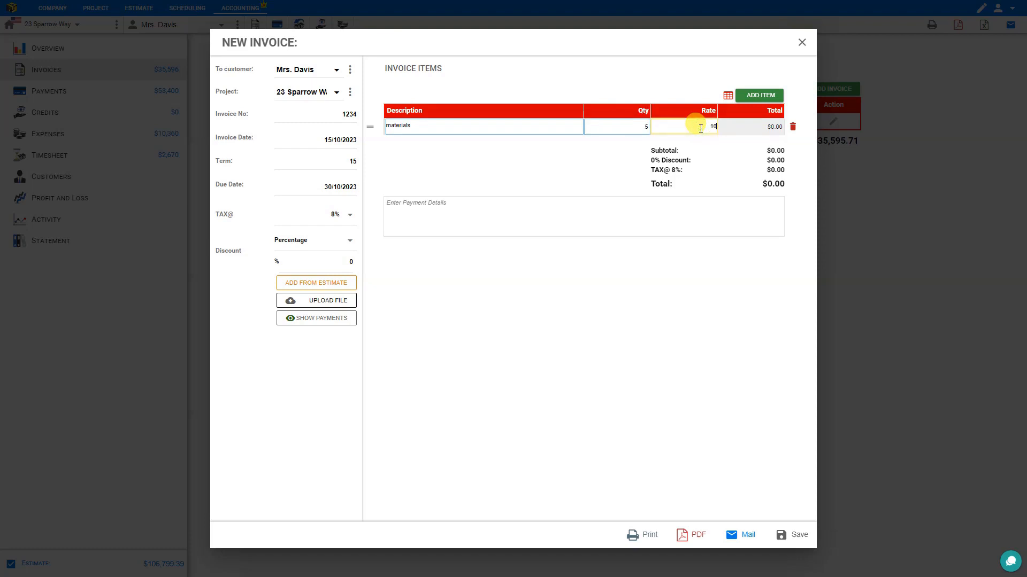
{"action": "type", "text": "00"}
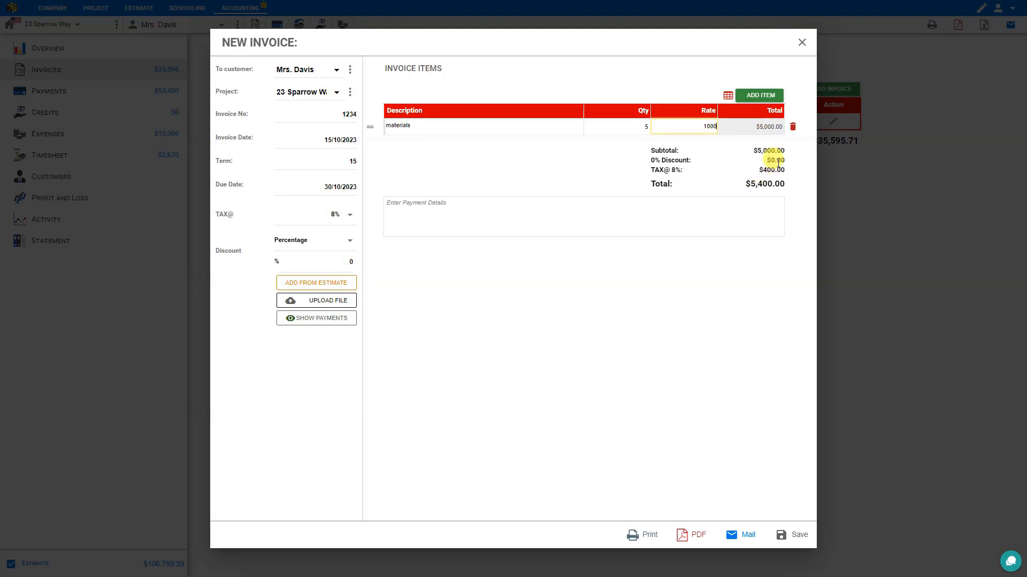
{"action": "left_click_drag", "start_coordinate": [778, 160], "coordinate": [339, 263]}
Apply a 10% discount, bringing the invoice total to $4,860.00.
{"action": "left_click", "coordinate": [348, 263]}
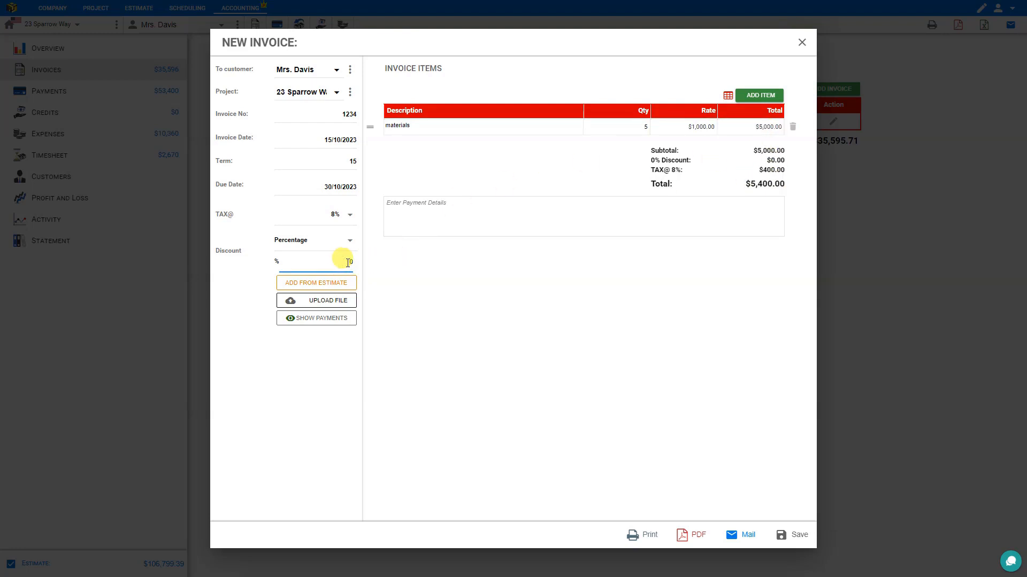
{"action": "type", "text": "1"}
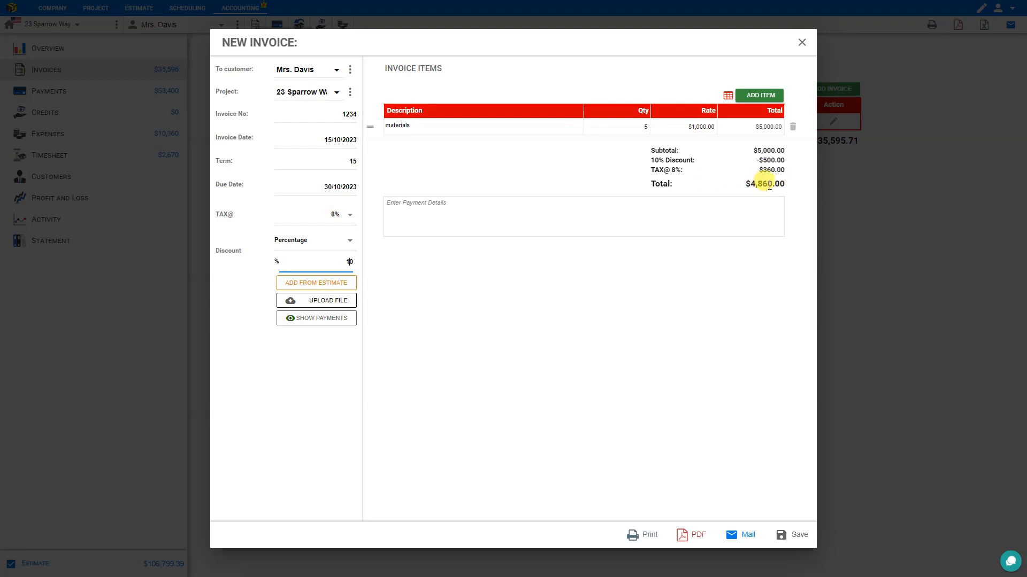
{"action": "left_click", "coordinate": [412, 208]}
{"action": "left_click", "coordinate": [765, 100]}
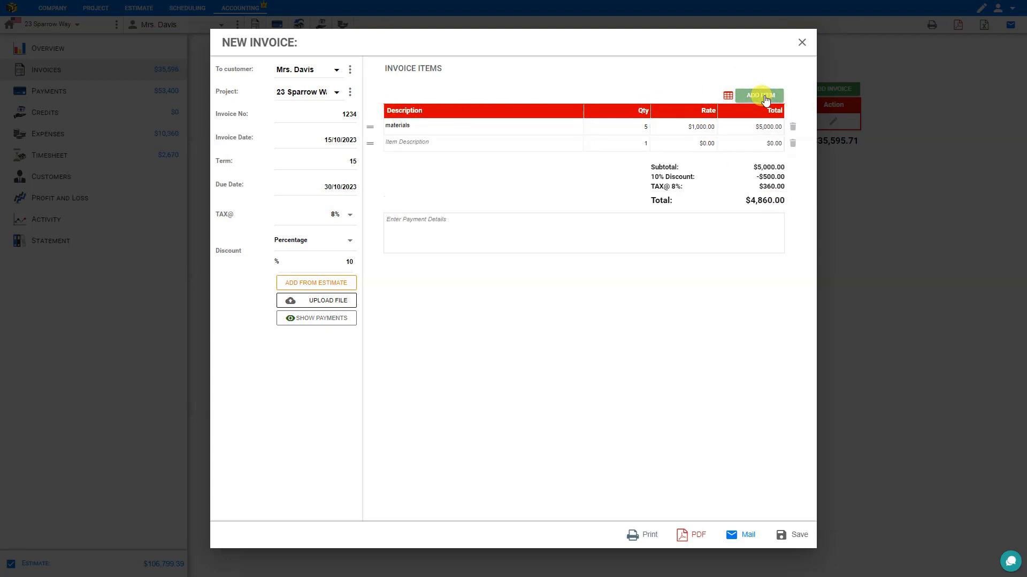
{"action": "left_click", "coordinate": [765, 100]}
{"action": "left_click", "coordinate": [766, 100]}
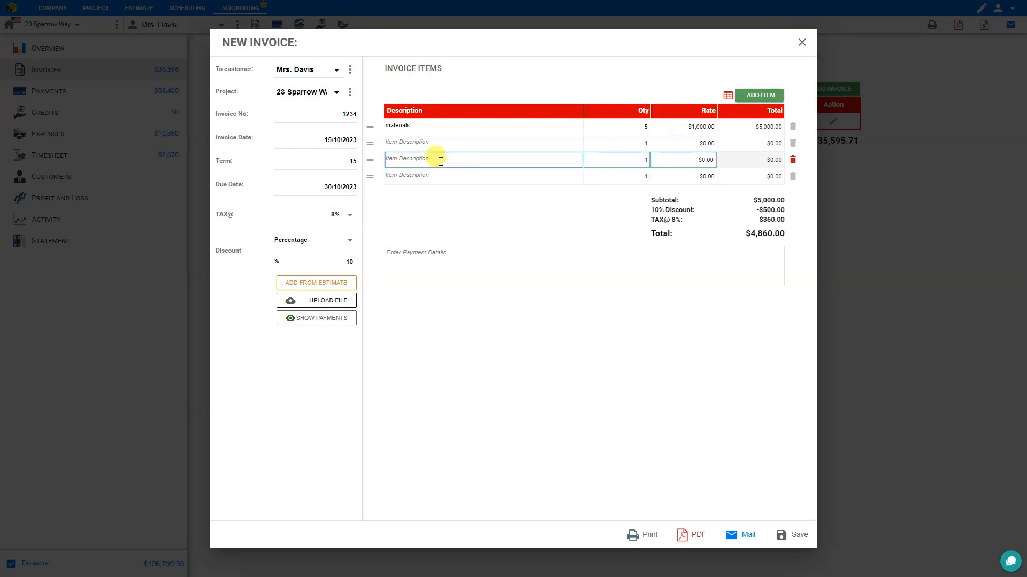
{"action": "left_click", "coordinate": [793, 177]}
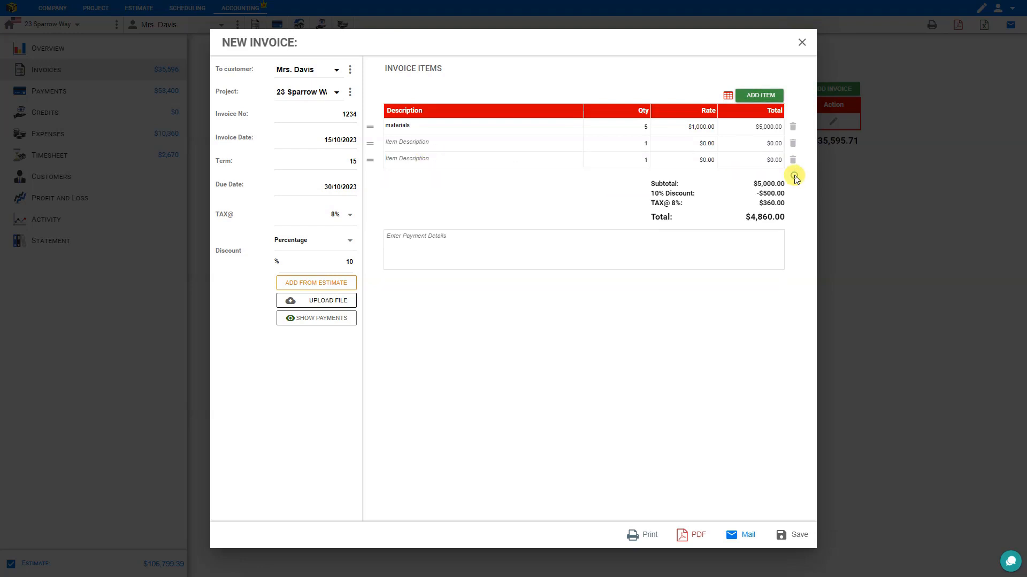
{"action": "left_click", "coordinate": [793, 161]}
{"action": "left_click", "coordinate": [793, 143]}
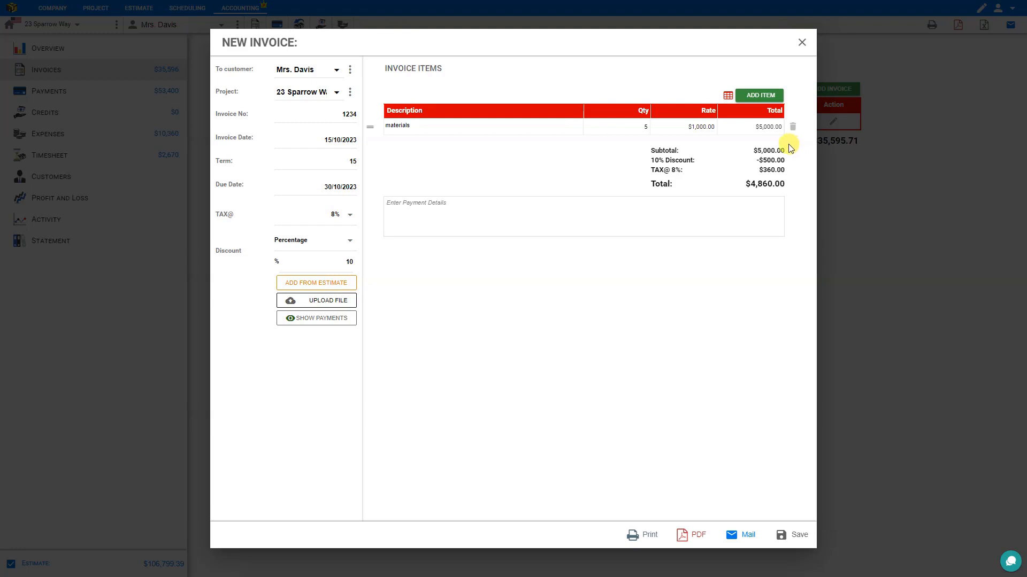
Import Site Work as detailed lines: General Preparation $1,619.52 and Demolition / Removal $470.40.
{"action": "left_click", "coordinate": [327, 288]}
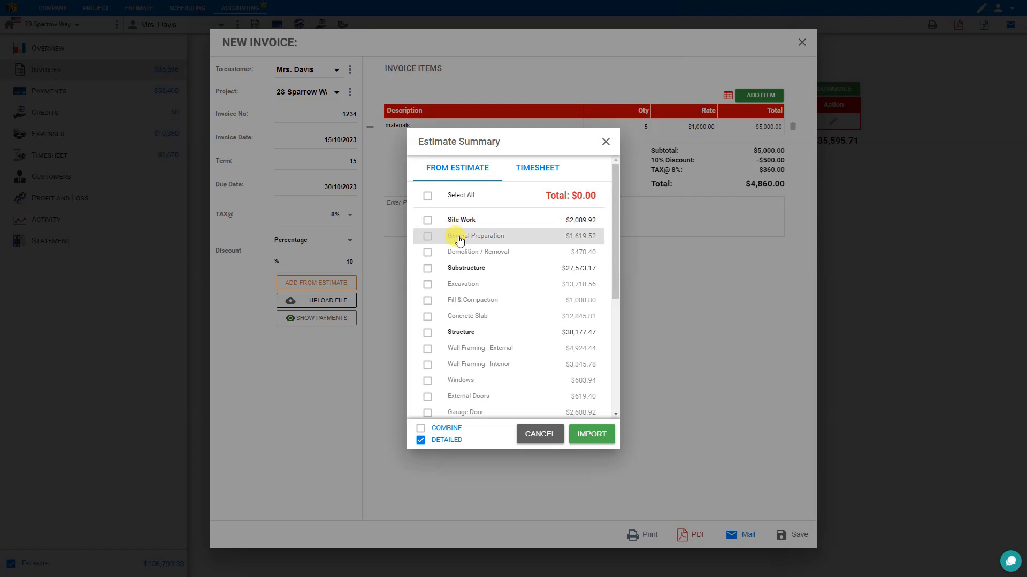
{"action": "scroll", "coordinate": [465, 274], "scroll_direction": "down", "scroll_amount": 2}
{"action": "scroll", "coordinate": [466, 270], "scroll_direction": "up", "scroll_amount": 2}
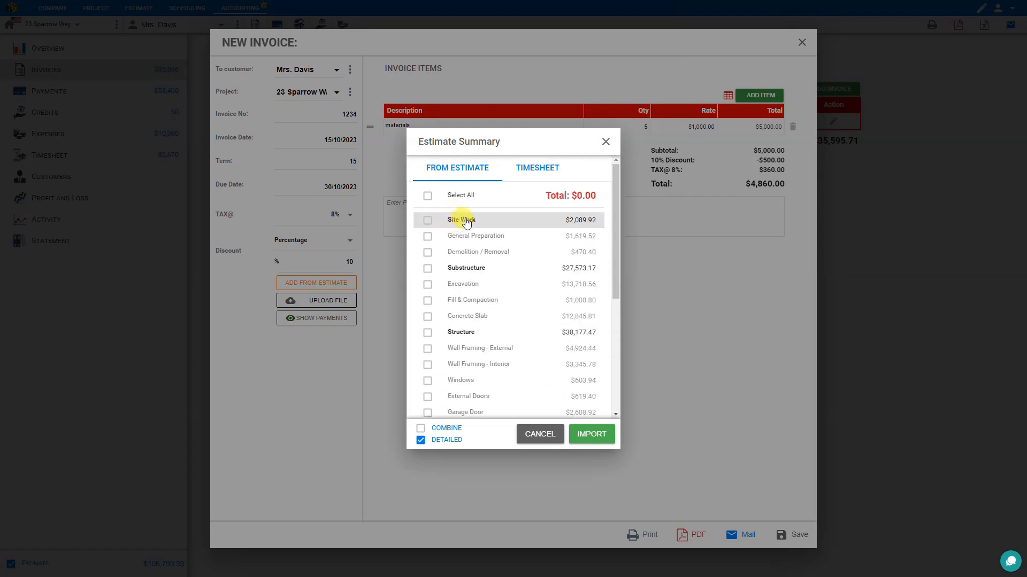
{"action": "left_click", "coordinate": [427, 221]}
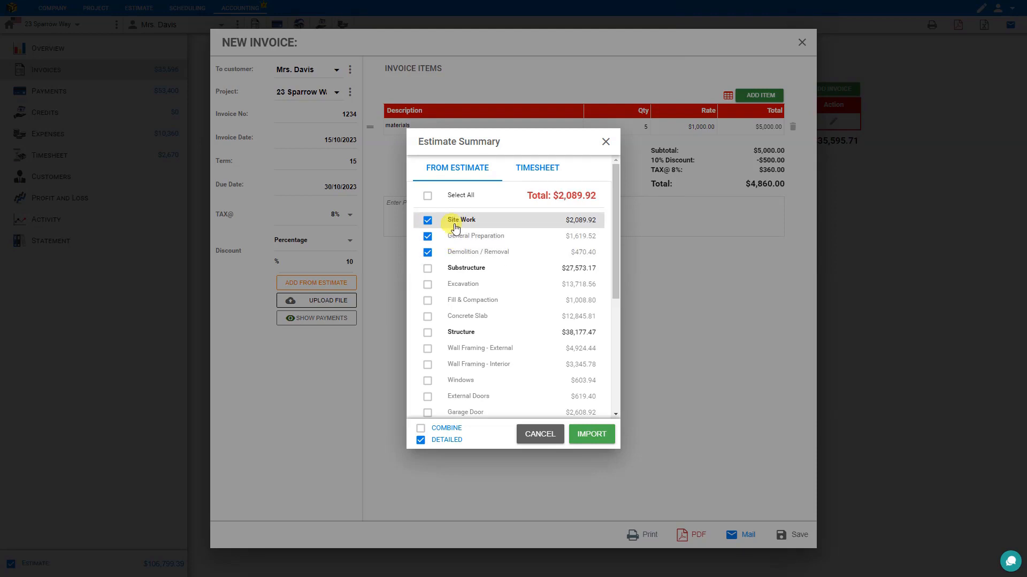
{"action": "left_click", "coordinate": [427, 221]}
{"action": "left_click", "coordinate": [427, 237]}
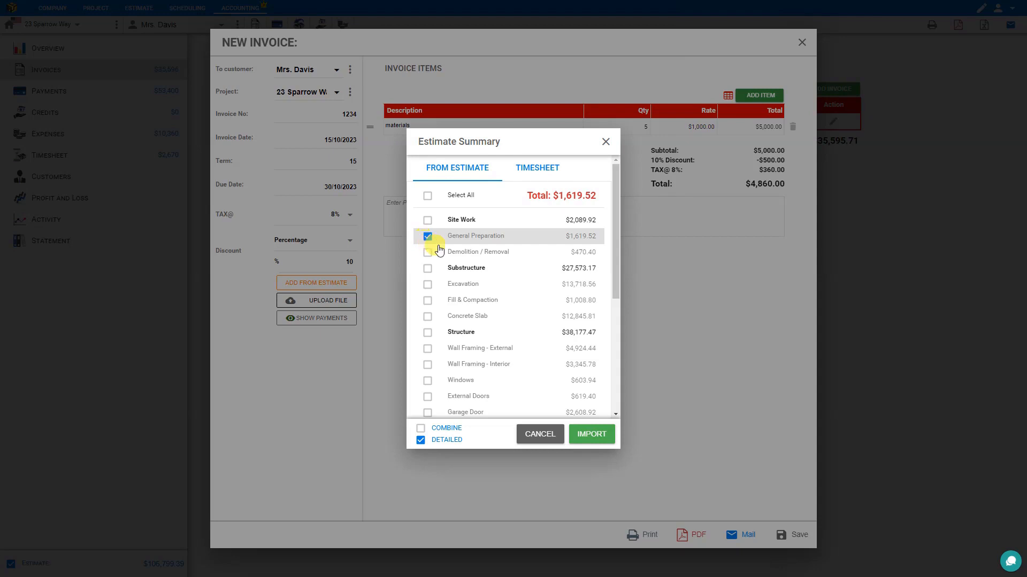
{"action": "left_click", "coordinate": [426, 197]}
{"action": "left_click", "coordinate": [426, 197]}
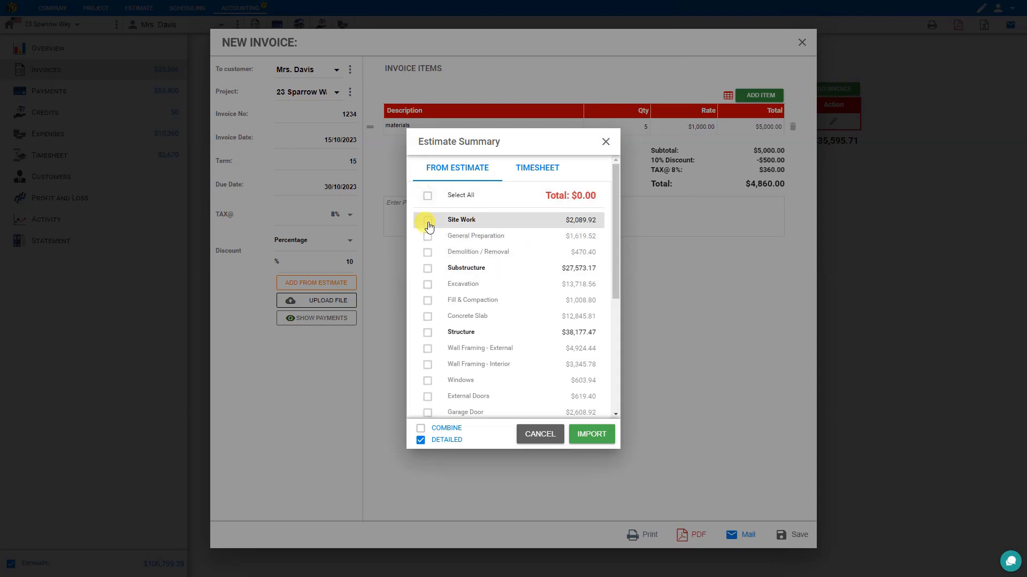
{"action": "left_click", "coordinate": [427, 220]}
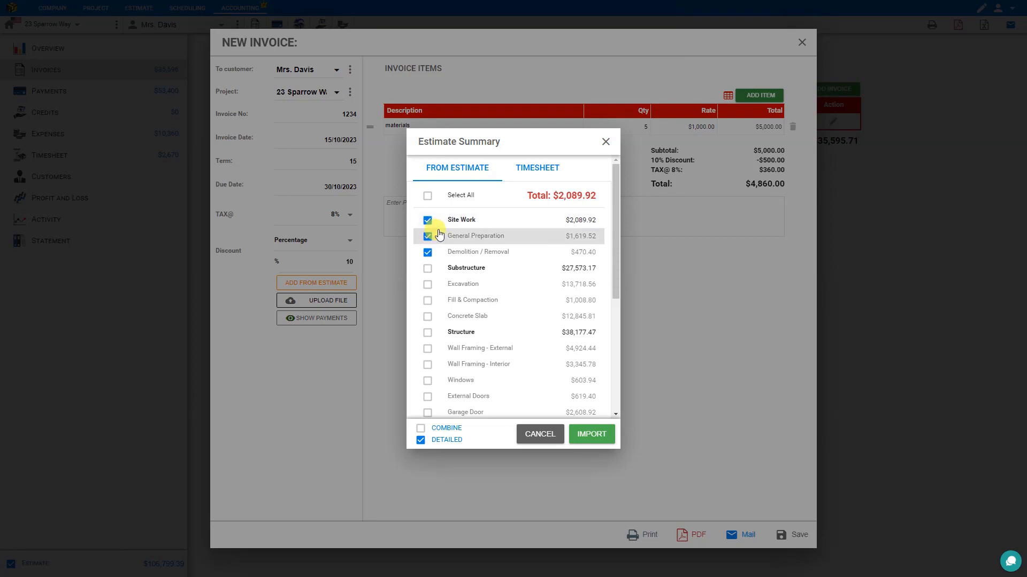
{"action": "left_click", "coordinate": [591, 435]}
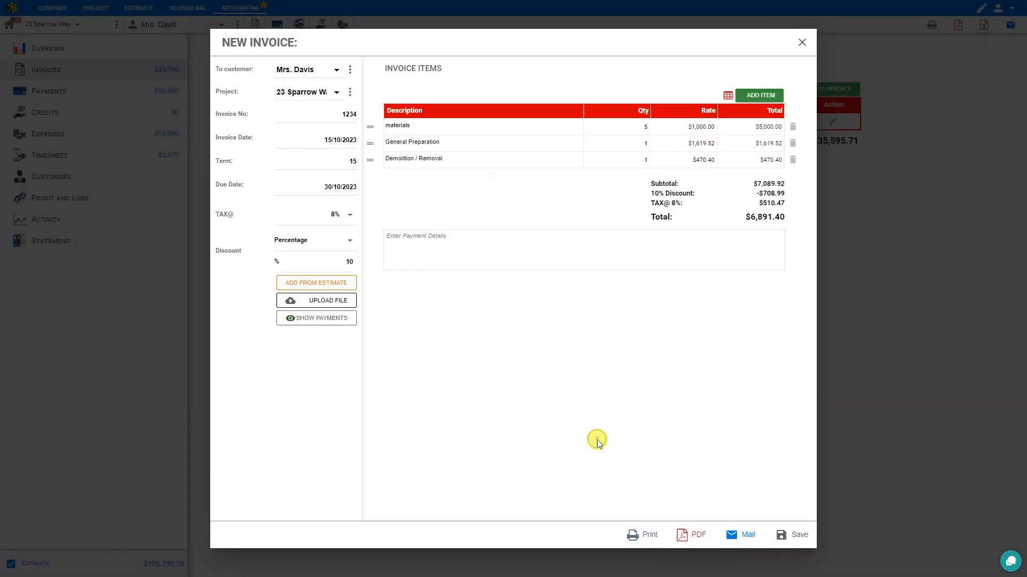
Delete the General Preparation and Demolition / Removal invoice lines.
{"action": "left_click", "coordinate": [389, 142]}
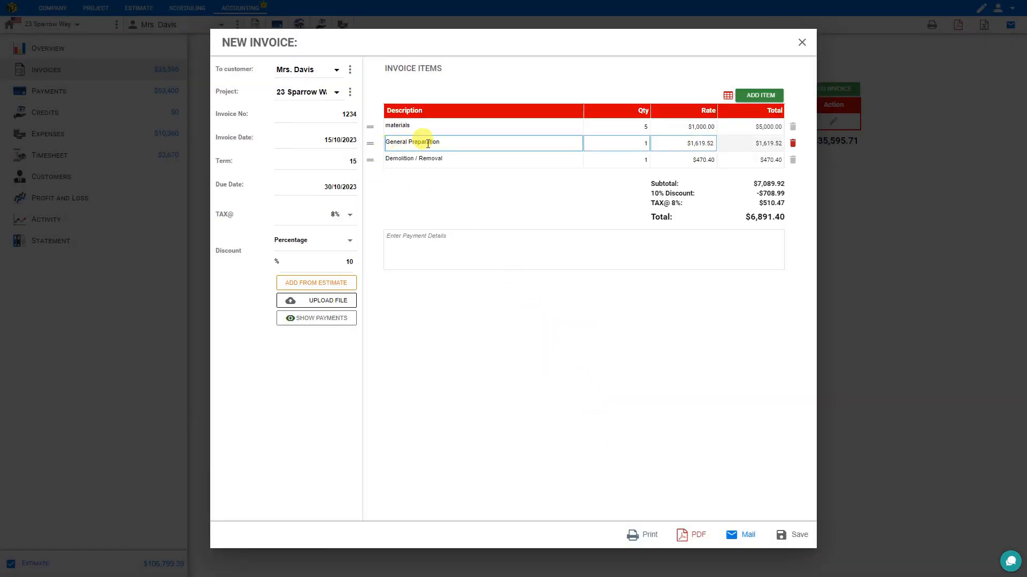
{"action": "left_click", "coordinate": [424, 156]}
{"action": "left_click", "coordinate": [395, 143]}
{"action": "left_click", "coordinate": [394, 158]}
{"action": "left_click", "coordinate": [439, 144]}
{"action": "left_click", "coordinate": [419, 158]}
{"action": "left_click", "coordinate": [421, 140]}
{"action": "left_click", "coordinate": [422, 159]}
{"action": "left_click", "coordinate": [792, 143]}
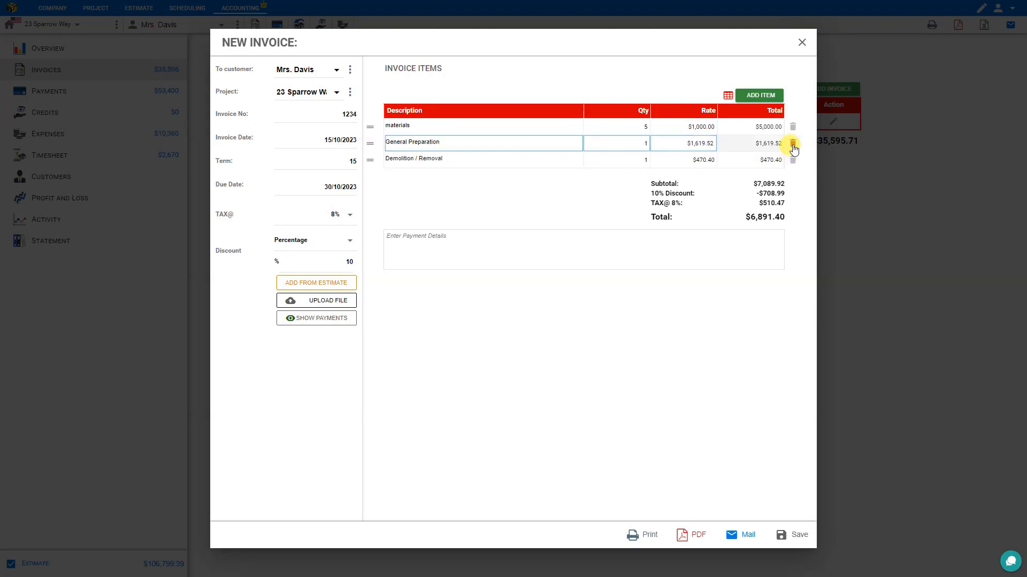
{"action": "left_click", "coordinate": [792, 145]}
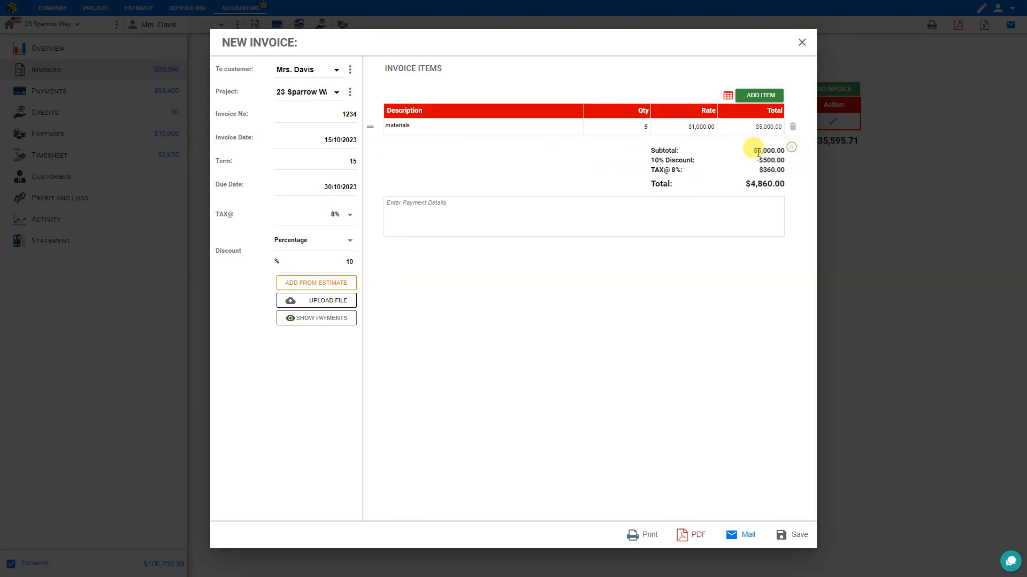
Re-import Site Work combined into one $2,089.92 line.
{"action": "left_click", "coordinate": [328, 283]}
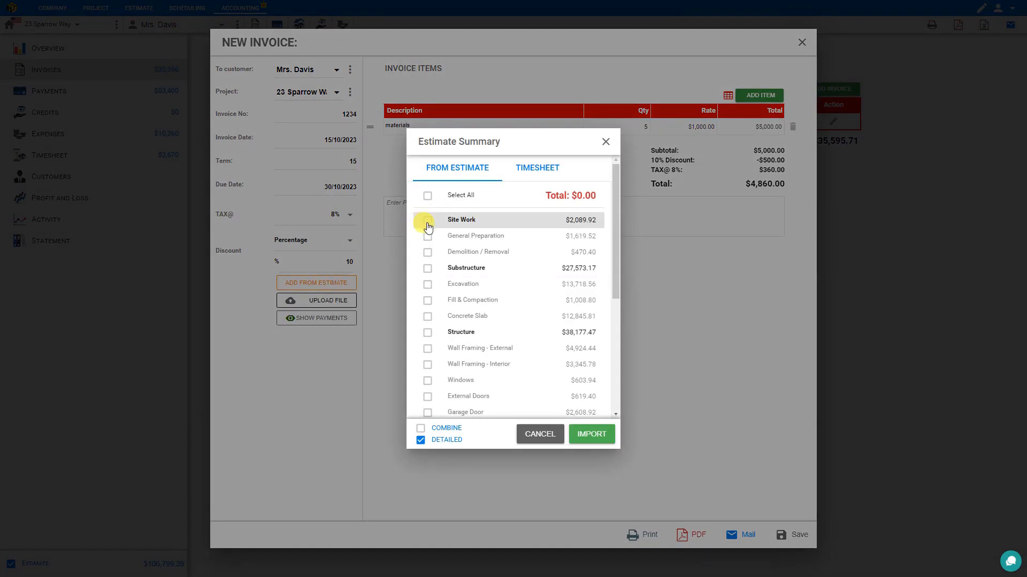
{"action": "left_click", "coordinate": [428, 220]}
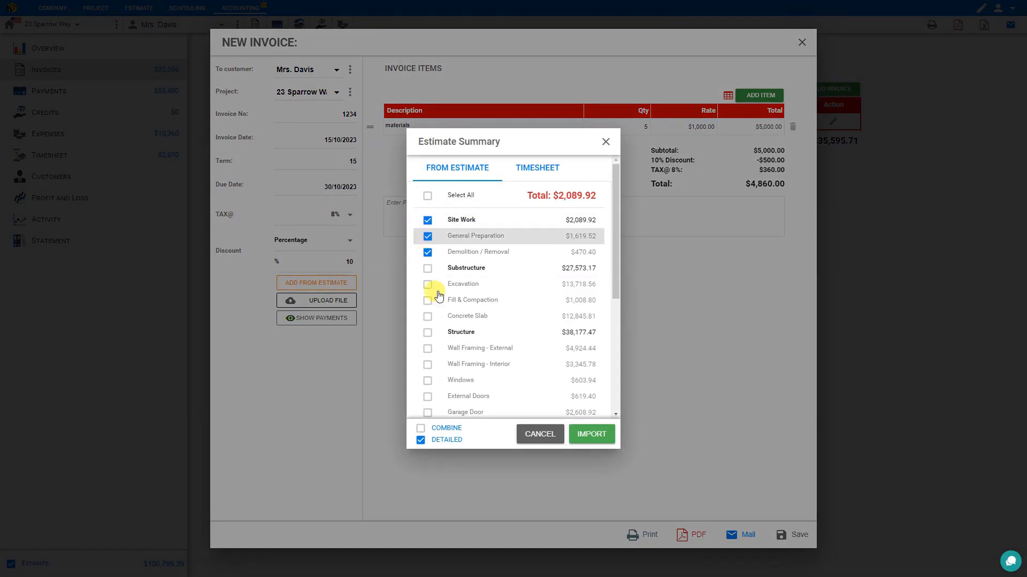
{"action": "left_click", "coordinate": [421, 430]}
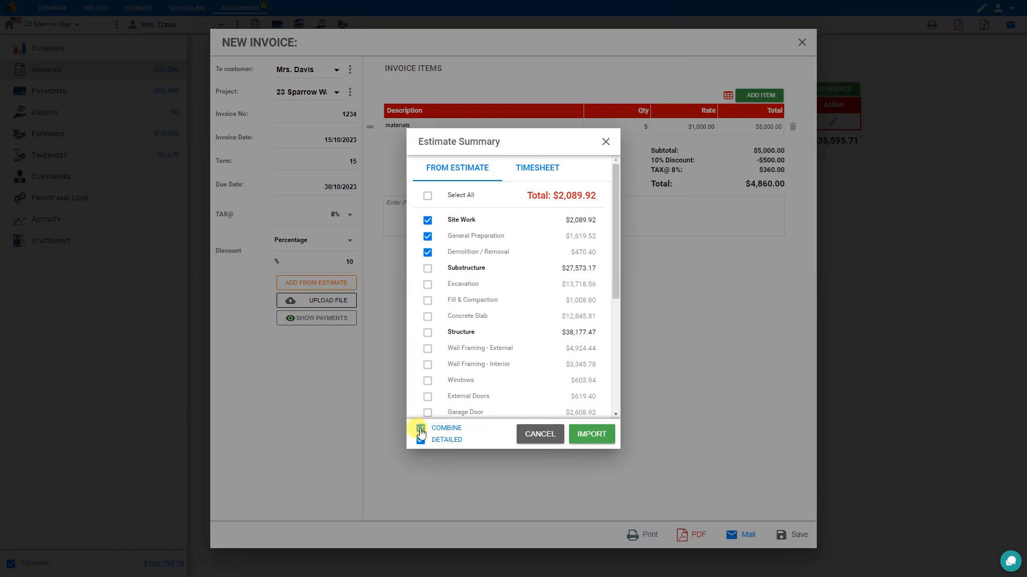
{"action": "left_click", "coordinate": [595, 435]}
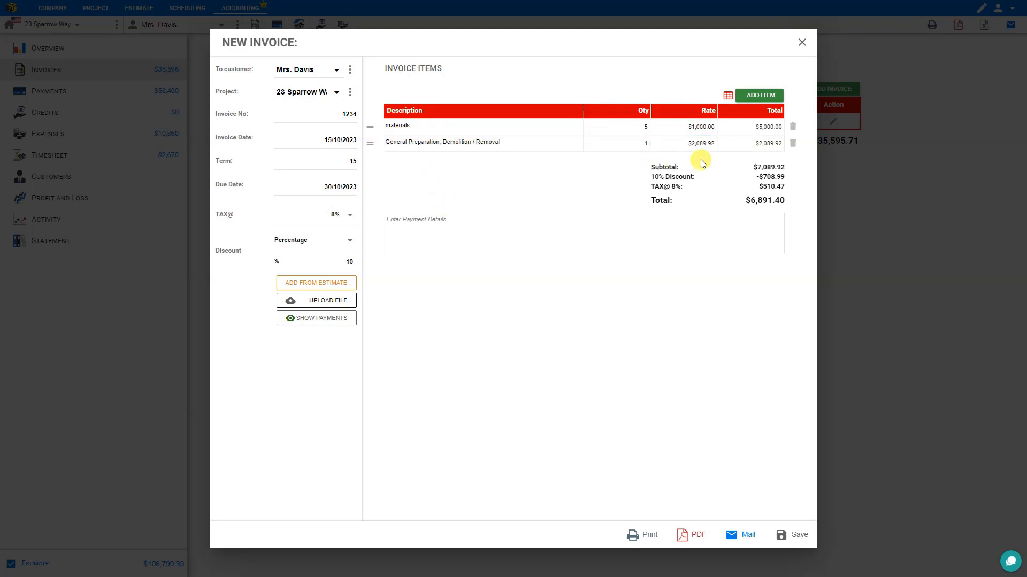
{"action": "left_click", "coordinate": [312, 289]}
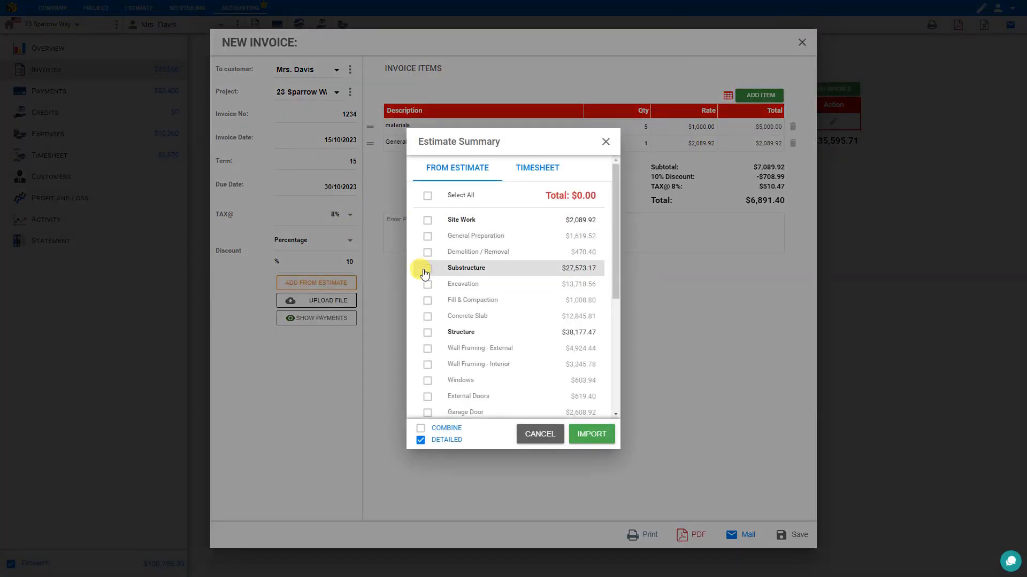
Import Substructure as one combined, non-detailed line of $27,573.17, totalling $33,692.52.
{"action": "left_click", "coordinate": [426, 269]}
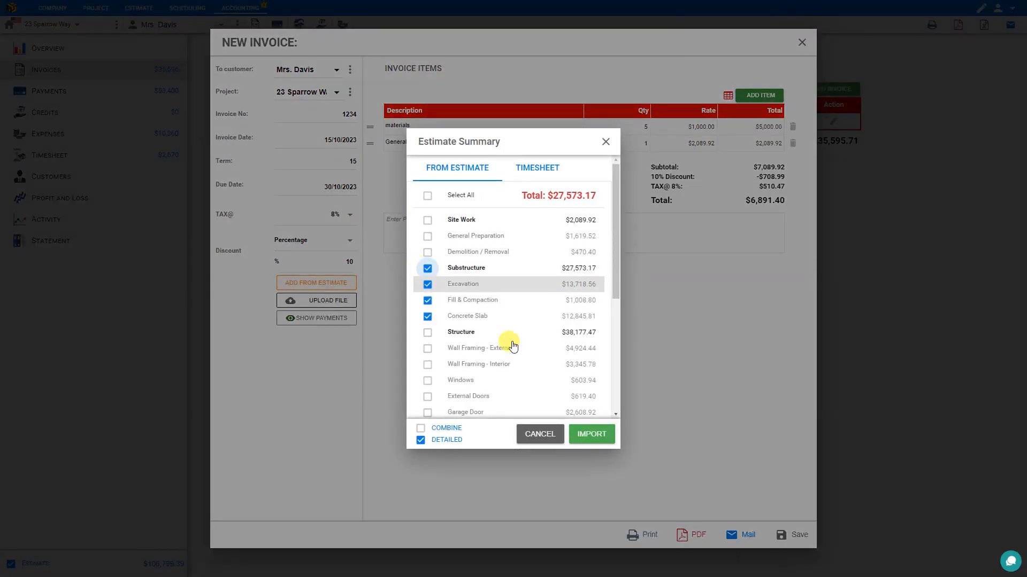
{"action": "left_click", "coordinate": [422, 428]}
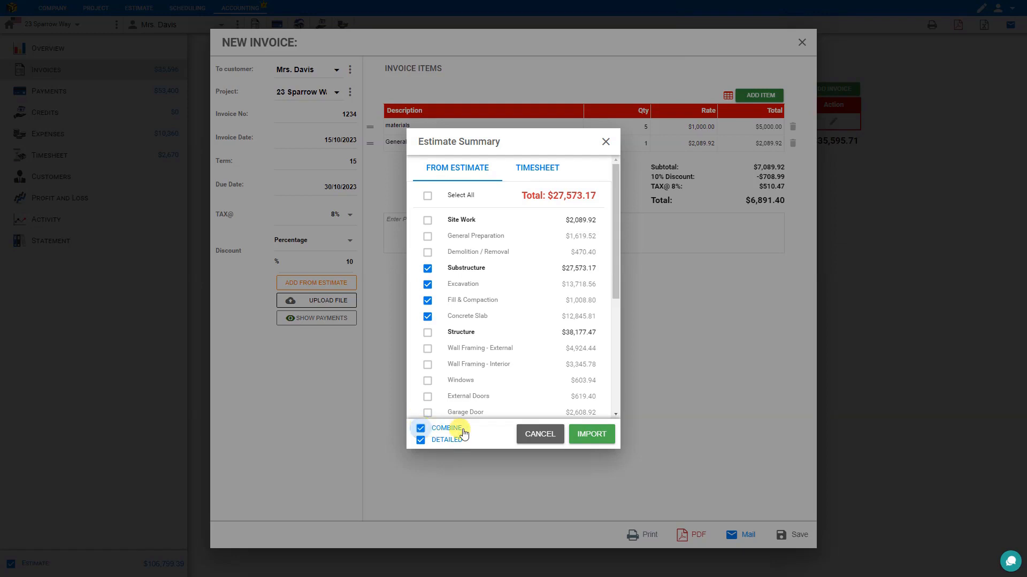
{"action": "left_click", "coordinate": [421, 442]}
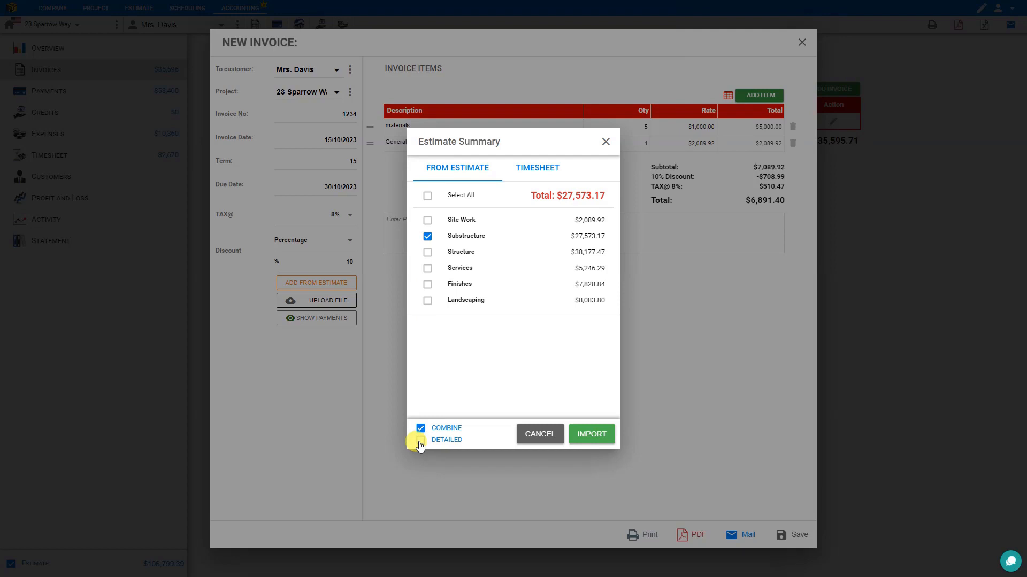
{"action": "left_click", "coordinate": [591, 433]}
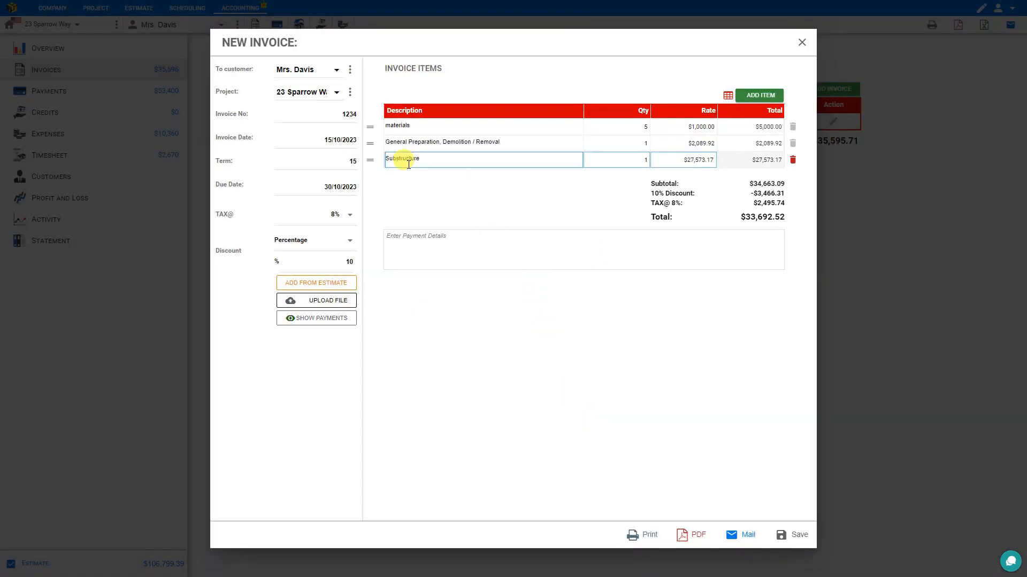
{"action": "left_click", "coordinate": [321, 283]}
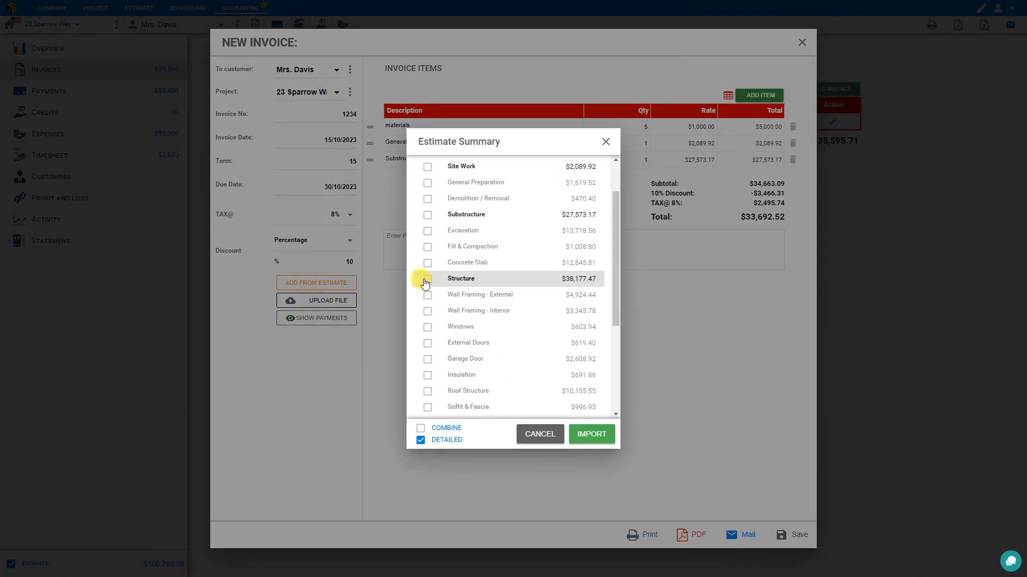
{"action": "left_click", "coordinate": [427, 280]}
{"action": "scroll", "coordinate": [451, 314], "scroll_direction": "down", "scroll_amount": 2}
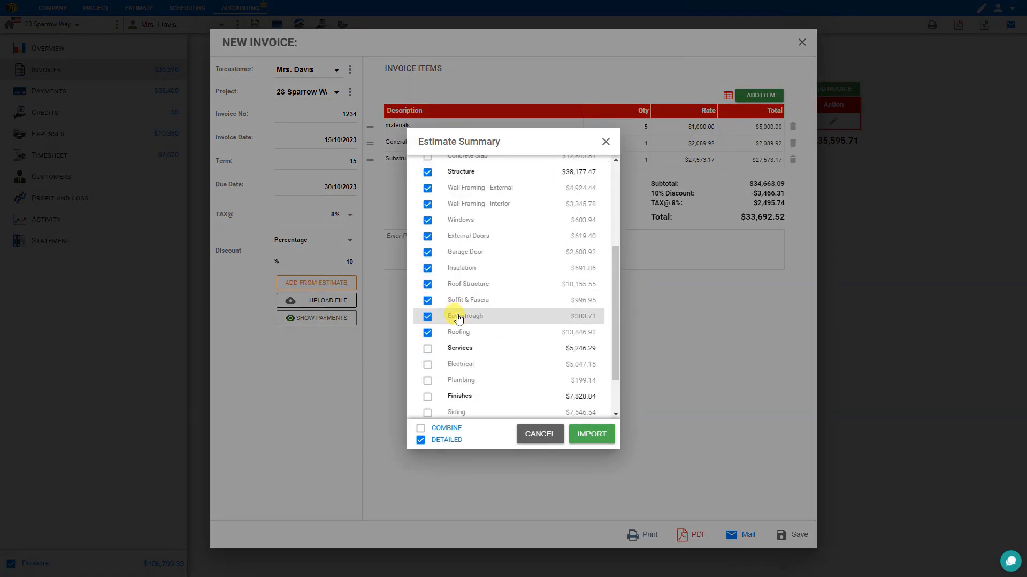
{"action": "left_click", "coordinate": [421, 432]}
{"action": "left_click", "coordinate": [422, 445]}
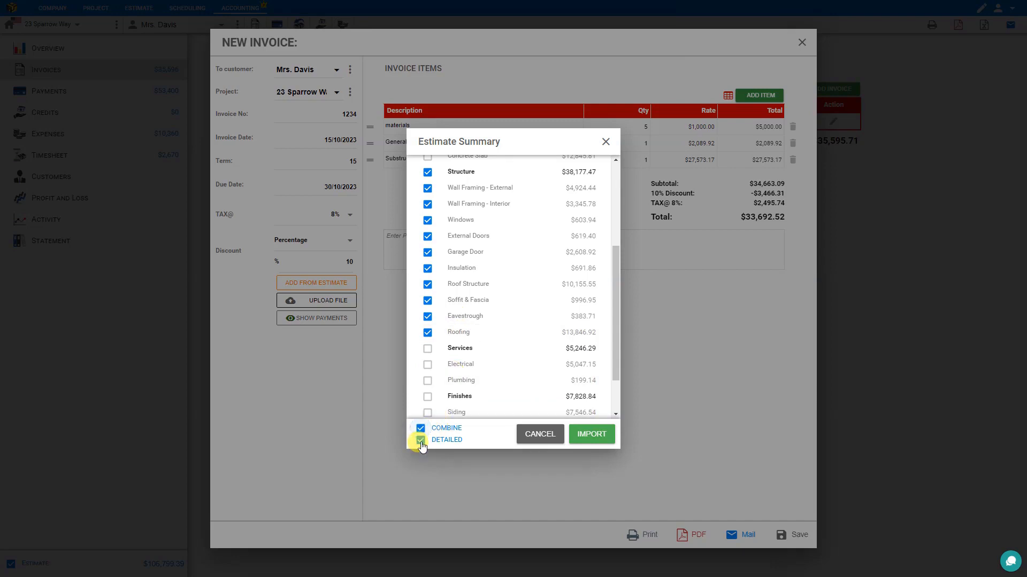
{"action": "left_click", "coordinate": [602, 435]}
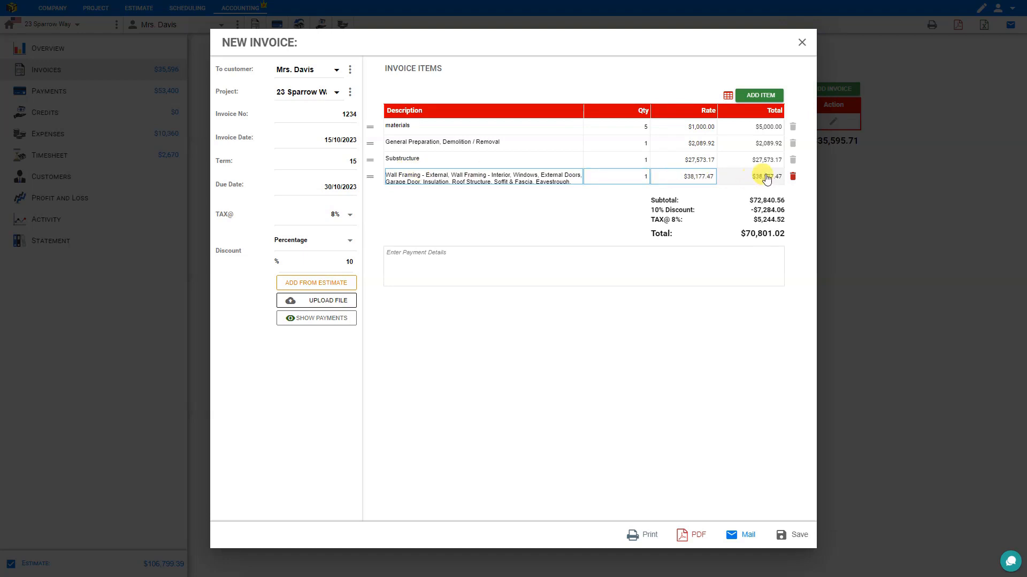
{"action": "left_click", "coordinate": [793, 177]}
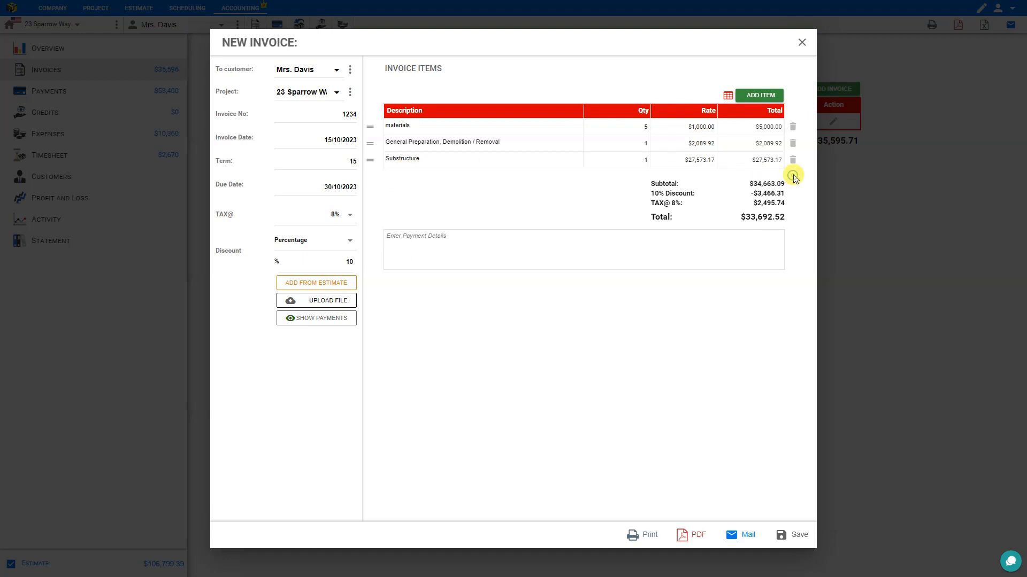
{"action": "left_click", "coordinate": [327, 282]}
Import Structure as one combined, non-detailed $38,177.47 line, raising the total to $70,801.02.
{"action": "left_click", "coordinate": [427, 332]}
{"action": "left_click", "coordinate": [421, 429]}
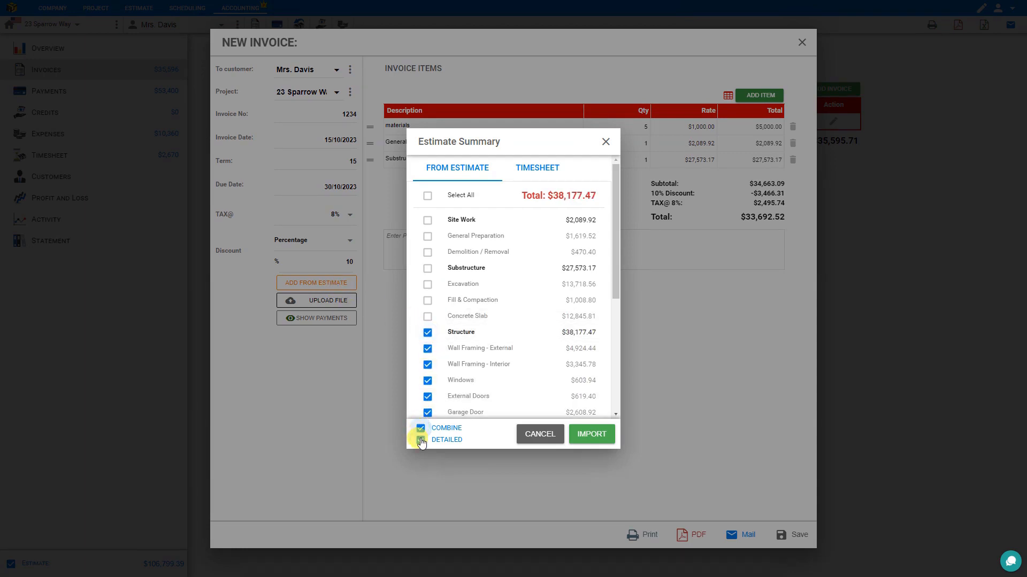
{"action": "left_click", "coordinate": [421, 440]}
{"action": "left_click", "coordinate": [592, 434]}
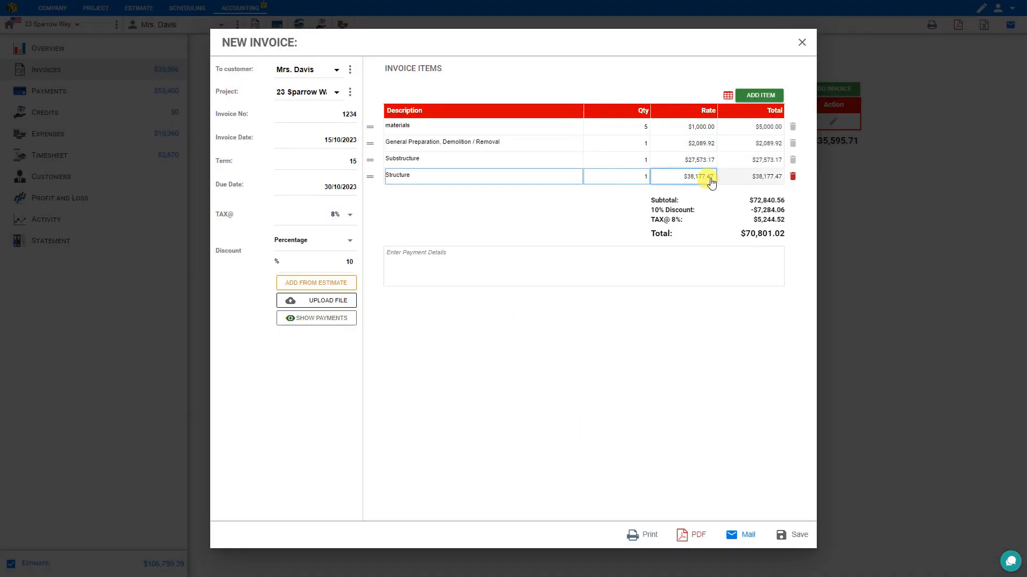
{"action": "left_click", "coordinate": [313, 286]}
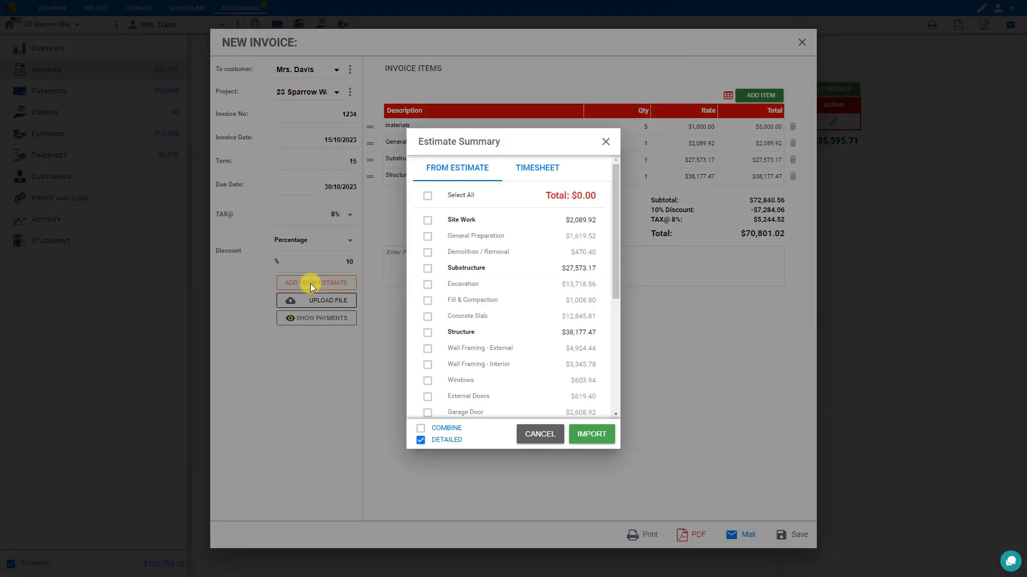
Switch to the Timesheet tab and select the first worker.
{"action": "left_click", "coordinate": [542, 170]}
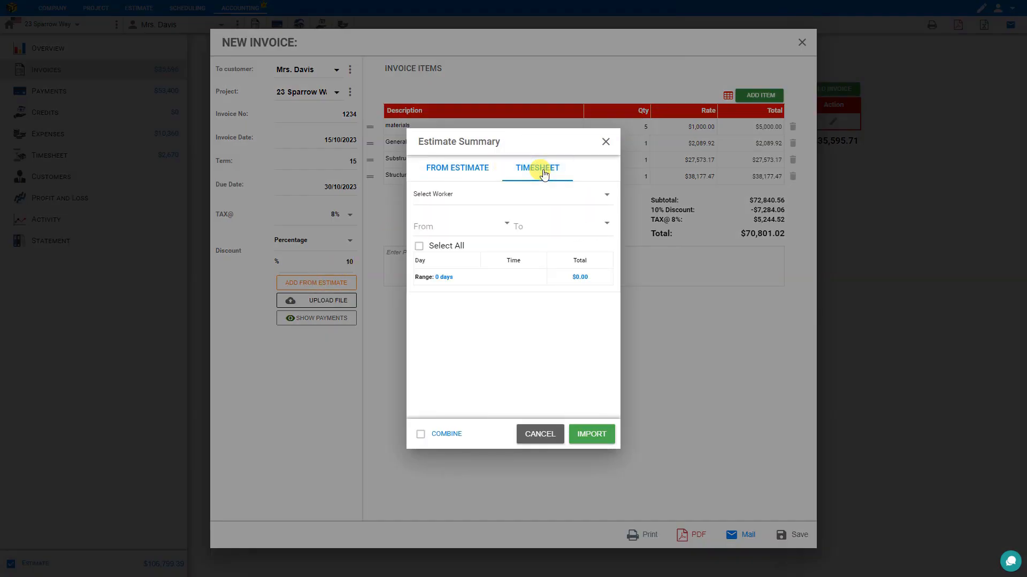
{"action": "left_click", "coordinate": [487, 199]}
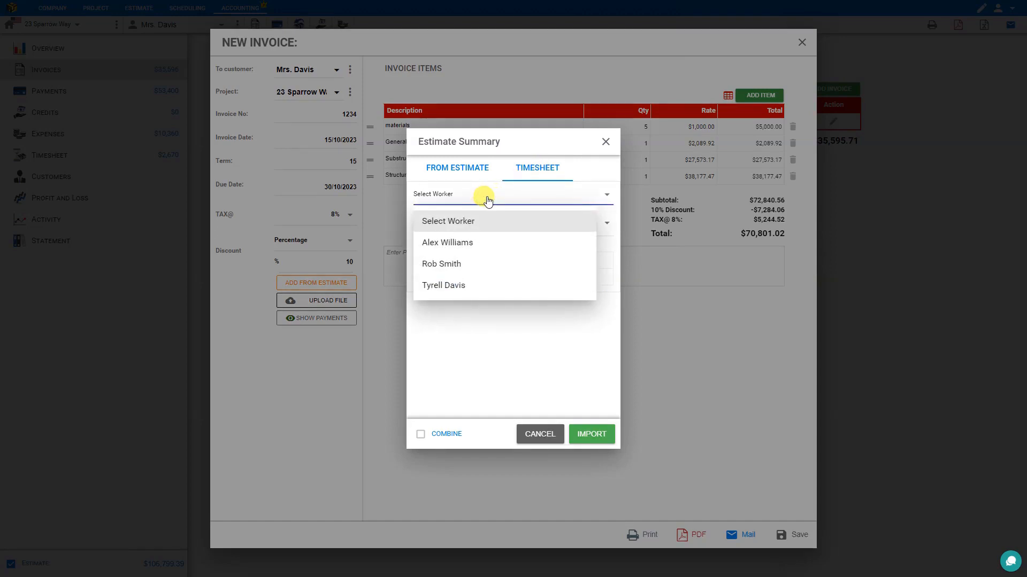
{"action": "left_click", "coordinate": [470, 244]}
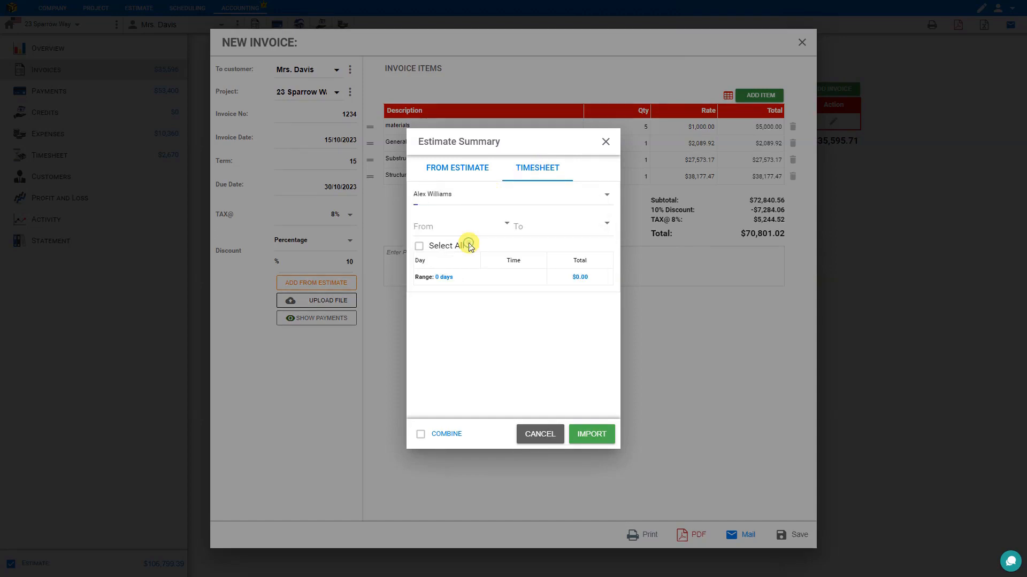
Set the timesheet From date to 15/01/2022.
{"action": "left_click", "coordinate": [506, 226]}
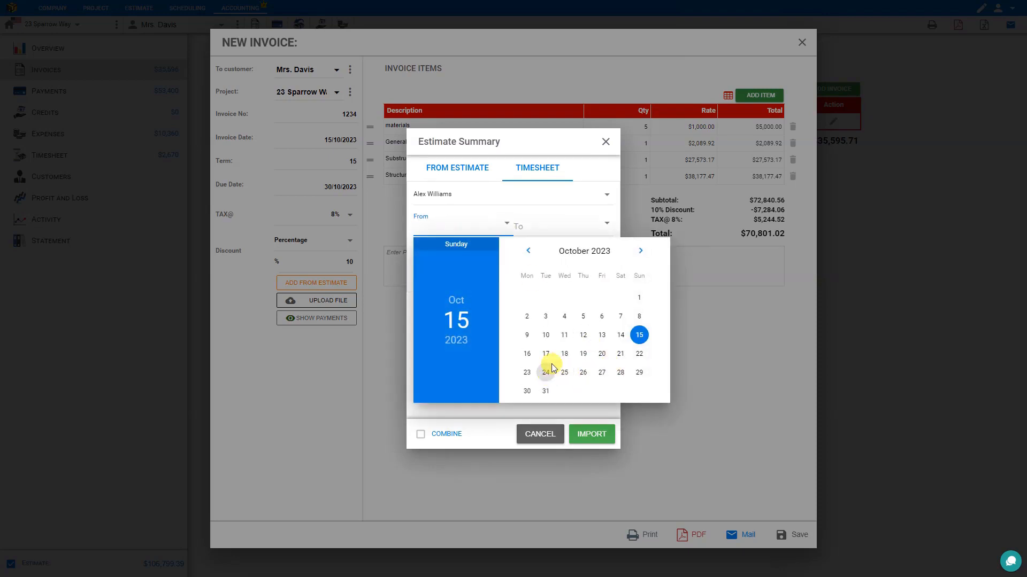
{"action": "left_click", "coordinate": [527, 250]}
{"action": "left_click", "coordinate": [528, 251]}
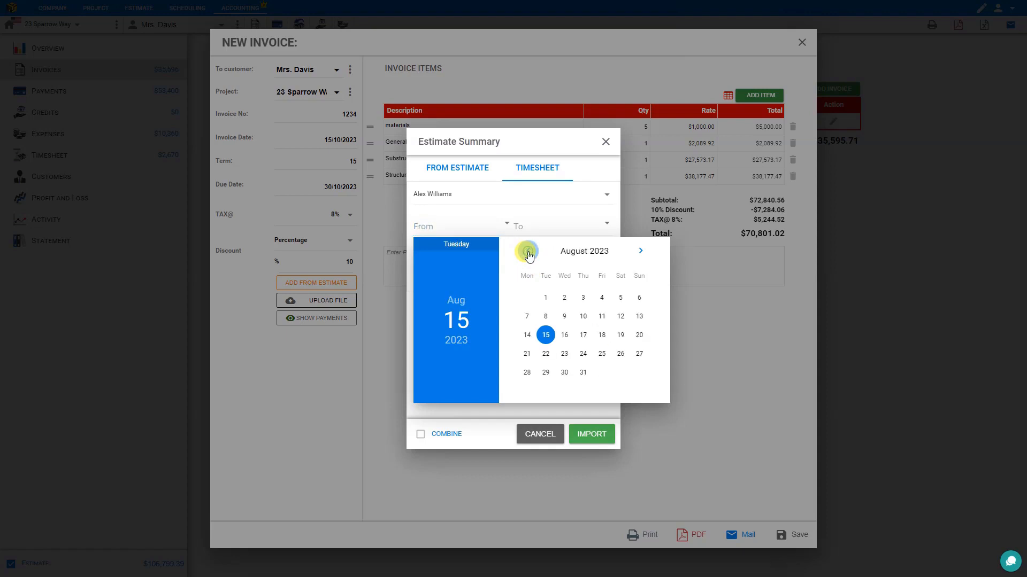
{"action": "left_click", "coordinate": [456, 300]}
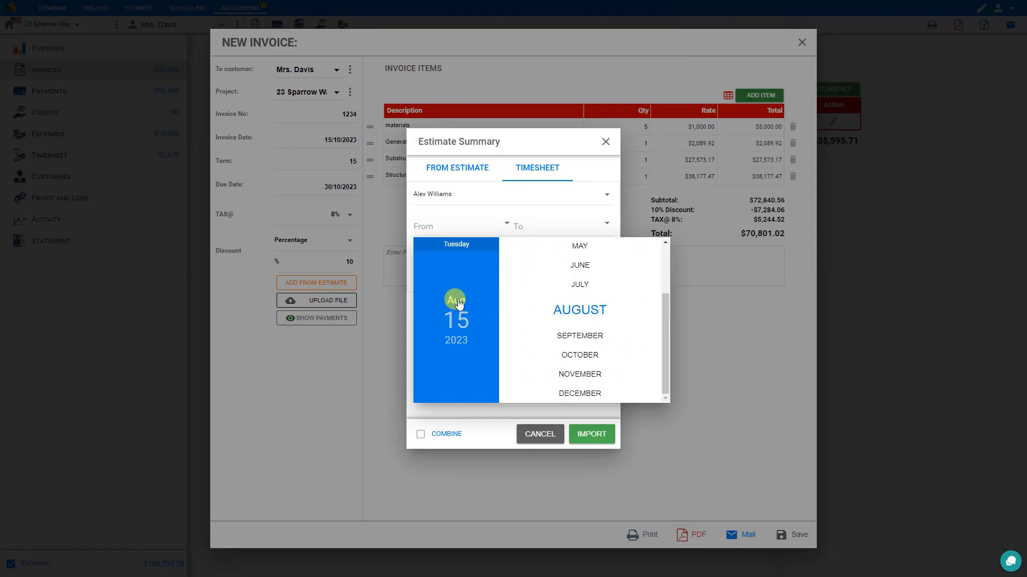
{"action": "scroll", "coordinate": [553, 328], "scroll_direction": "up", "scroll_amount": 2}
{"action": "left_click", "coordinate": [581, 249]}
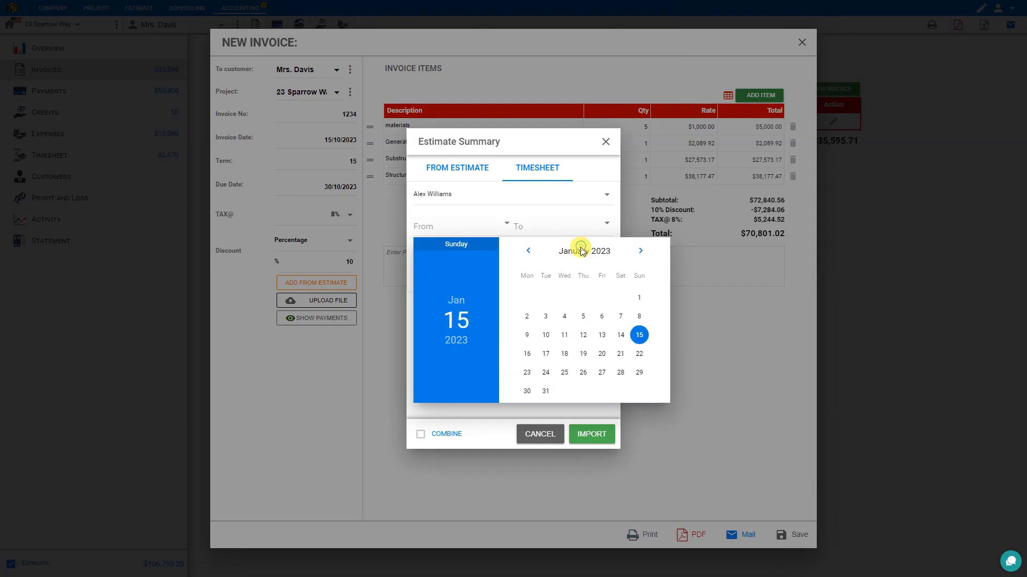
{"action": "left_click", "coordinate": [456, 340]}
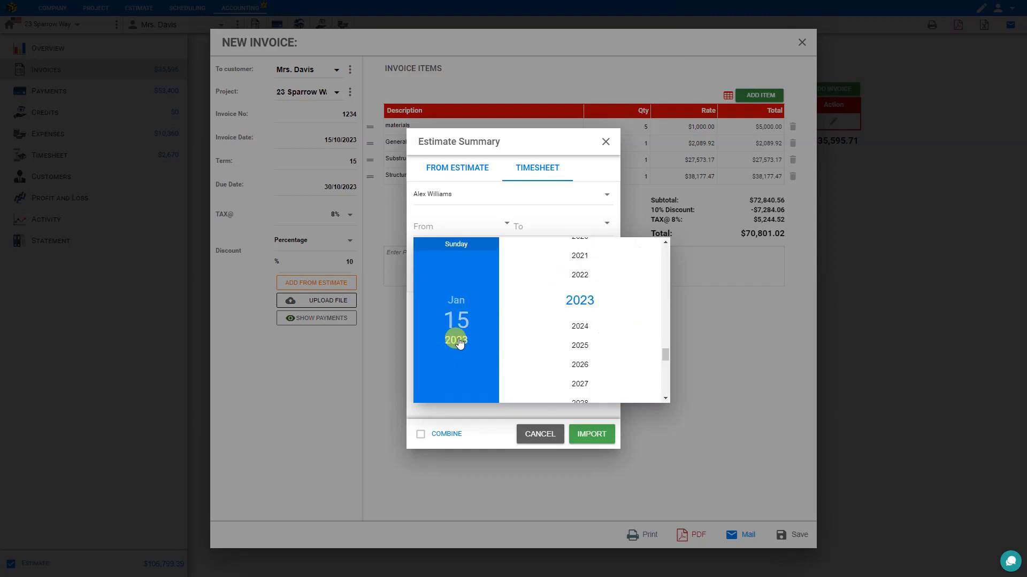
{"action": "left_click", "coordinate": [579, 275]}
{"action": "left_click", "coordinate": [619, 335]}
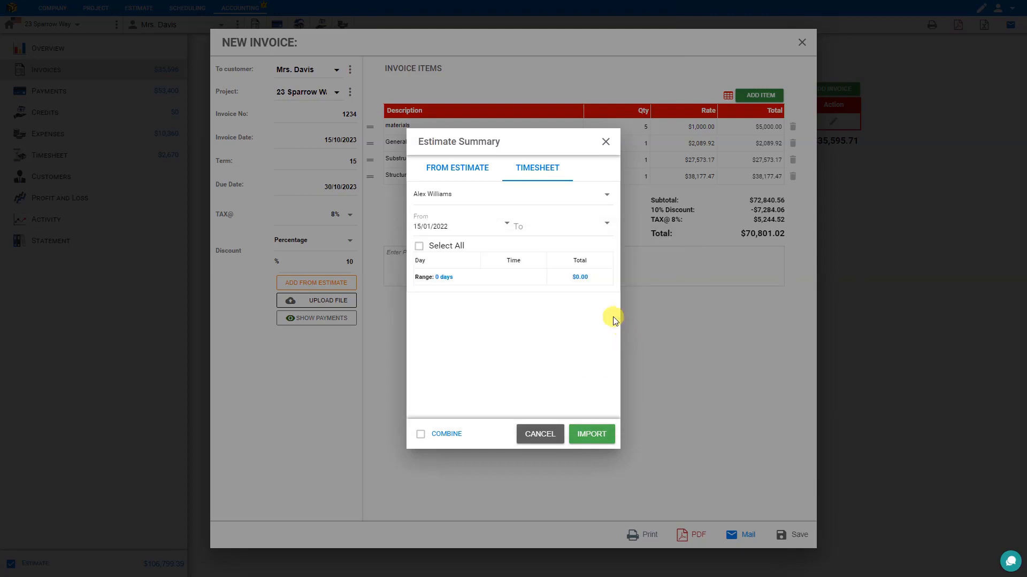
{"action": "left_click", "coordinate": [610, 224]}
Set the timesheet To date to 15/10/2023.
{"action": "left_click", "coordinate": [738, 335]}
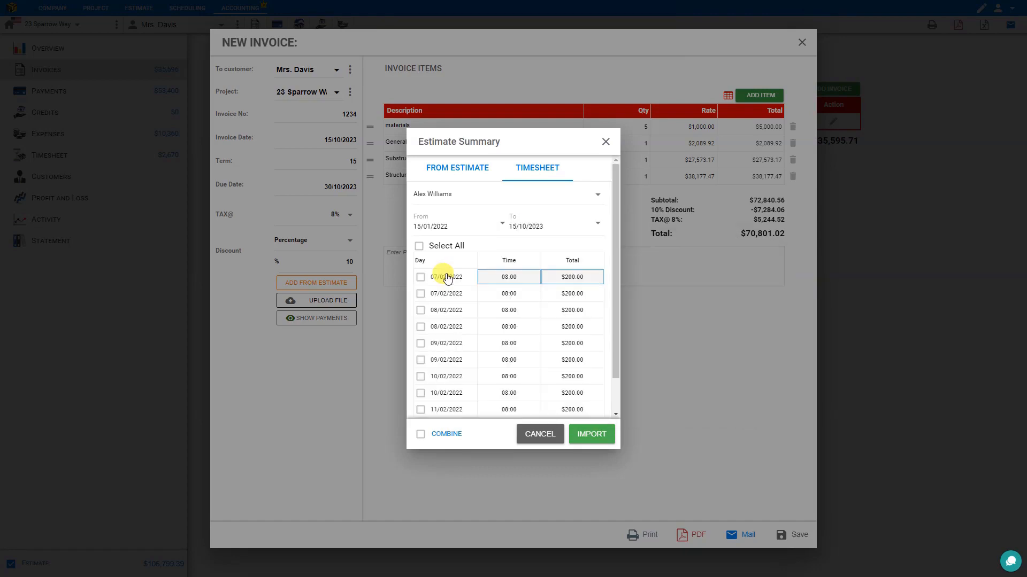
{"action": "scroll", "coordinate": [446, 279], "scroll_direction": "down", "scroll_amount": 1}
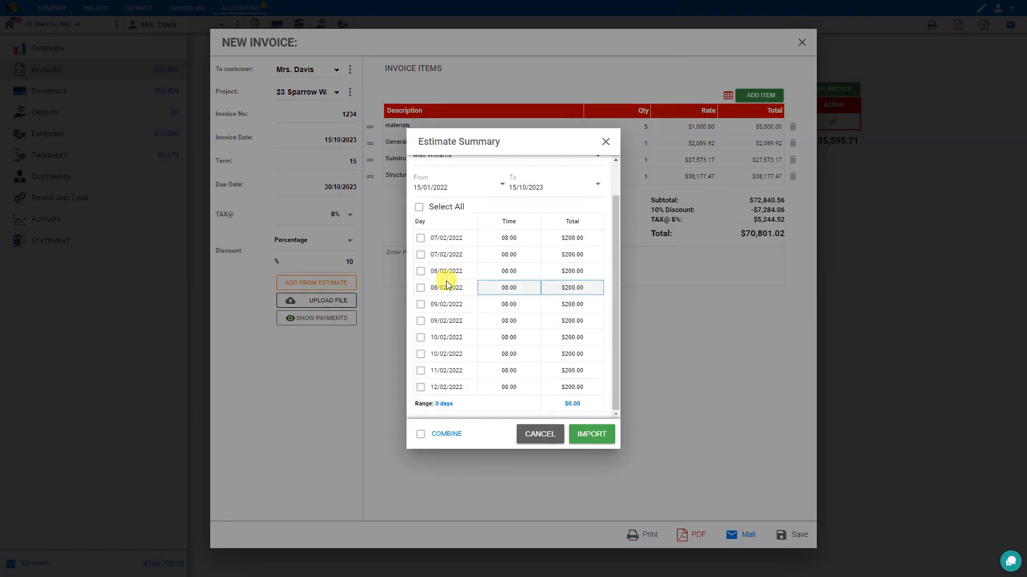
{"action": "scroll", "coordinate": [447, 285], "scroll_direction": "up", "scroll_amount": 1}
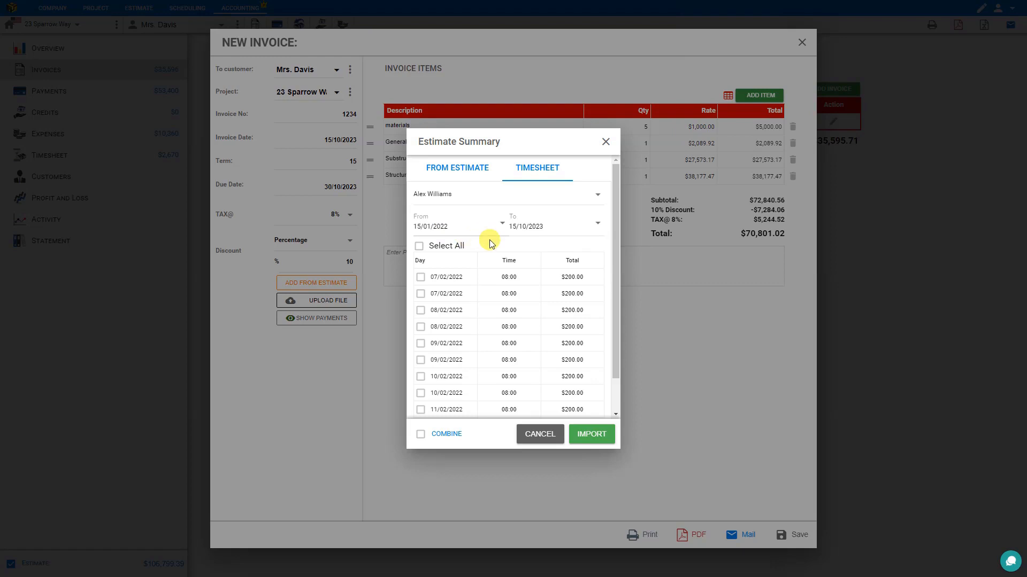
Select all ten timesheet days ($2,000.00 total) and tick COMBINE.
{"action": "left_click", "coordinate": [420, 277]}
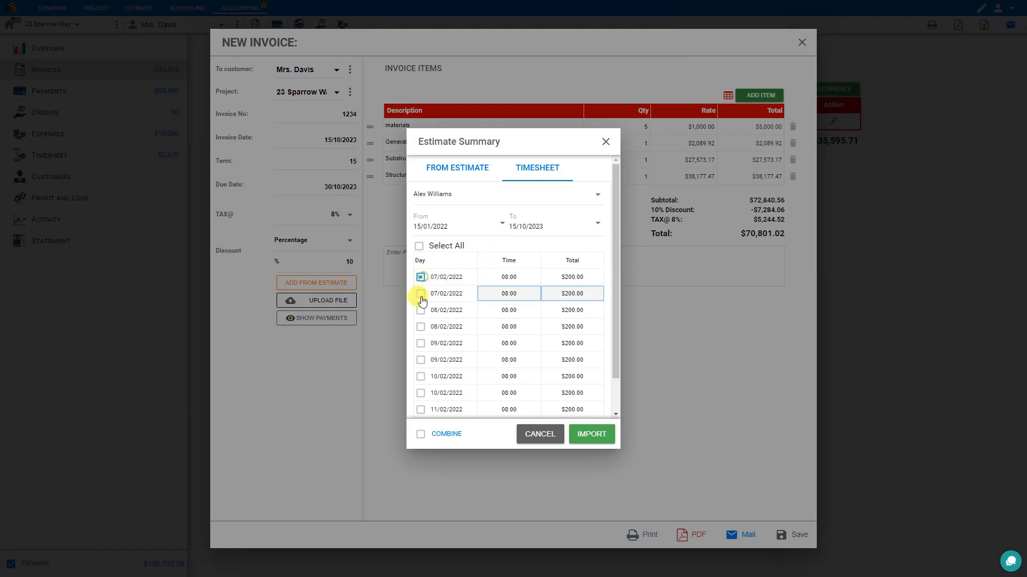
{"action": "left_click", "coordinate": [420, 310]}
{"action": "left_click", "coordinate": [420, 343]}
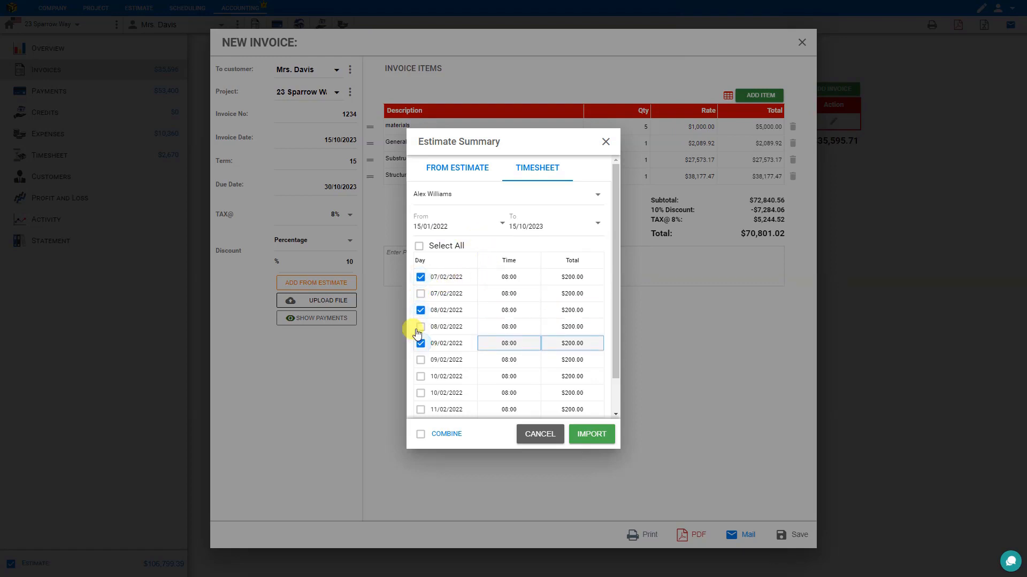
{"action": "left_click", "coordinate": [419, 247]}
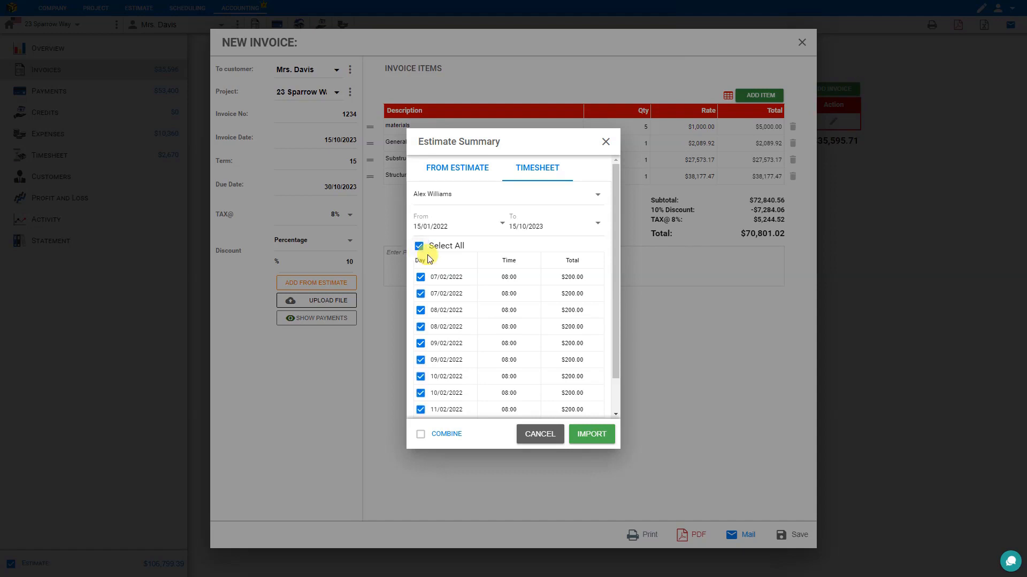
{"action": "scroll", "coordinate": [443, 271], "scroll_direction": "down", "scroll_amount": 1}
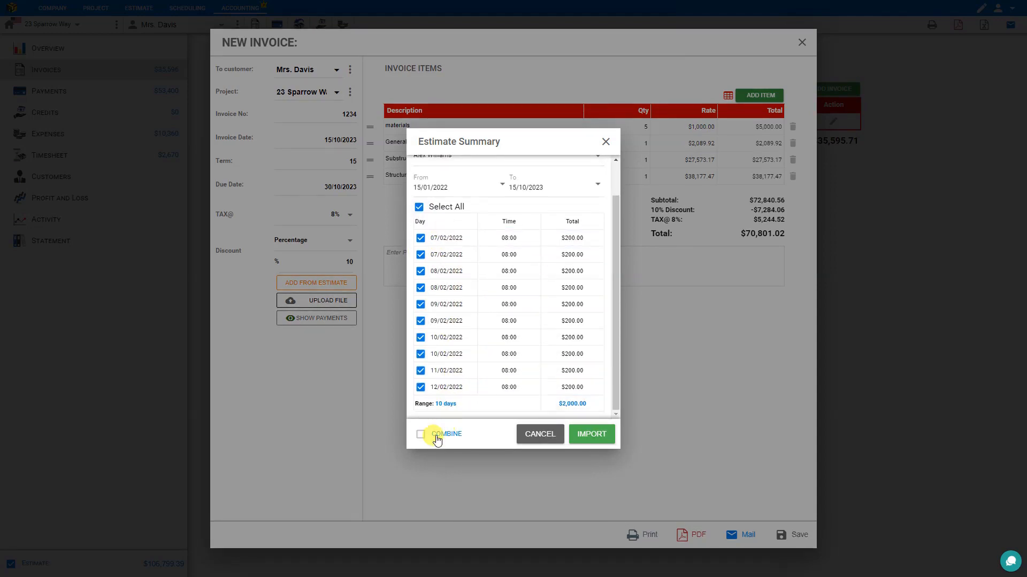
{"action": "left_click", "coordinate": [420, 438]}
Import the timesheet hours as one line, qty 1 at $2,000.00 for 15/01/2022–15/10/2023, and confirm its rate.
{"action": "left_click", "coordinate": [600, 432]}
{"action": "left_click", "coordinate": [435, 194]}
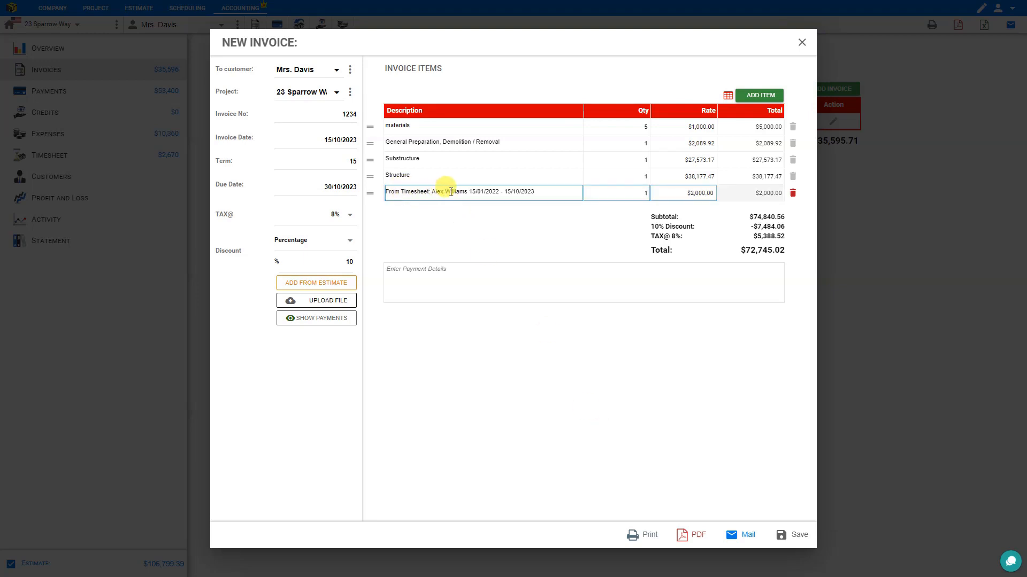
{"action": "left_click", "coordinate": [699, 199]}
{"action": "left_click", "coordinate": [637, 210]}
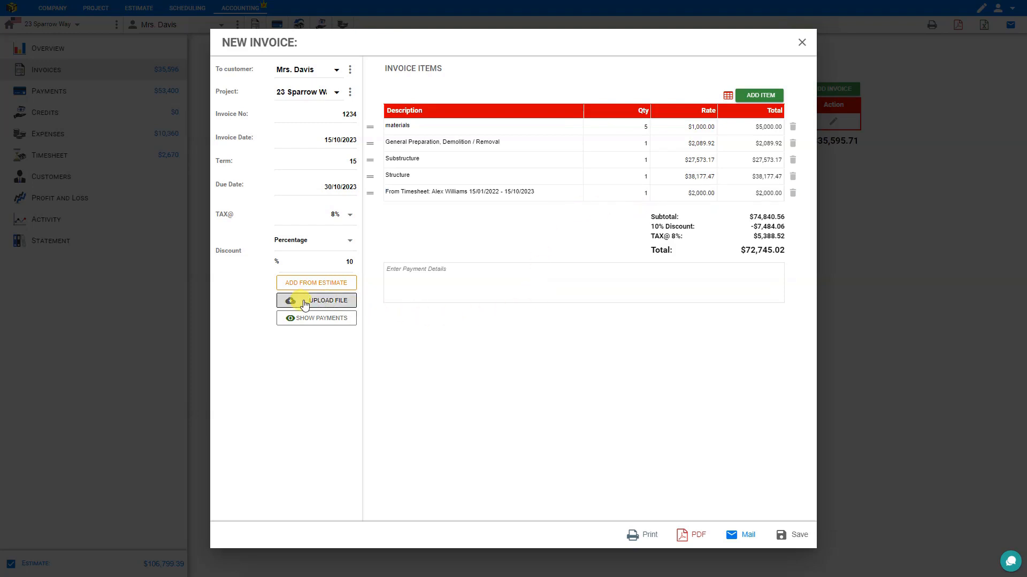
{"action": "left_click", "coordinate": [332, 321]}
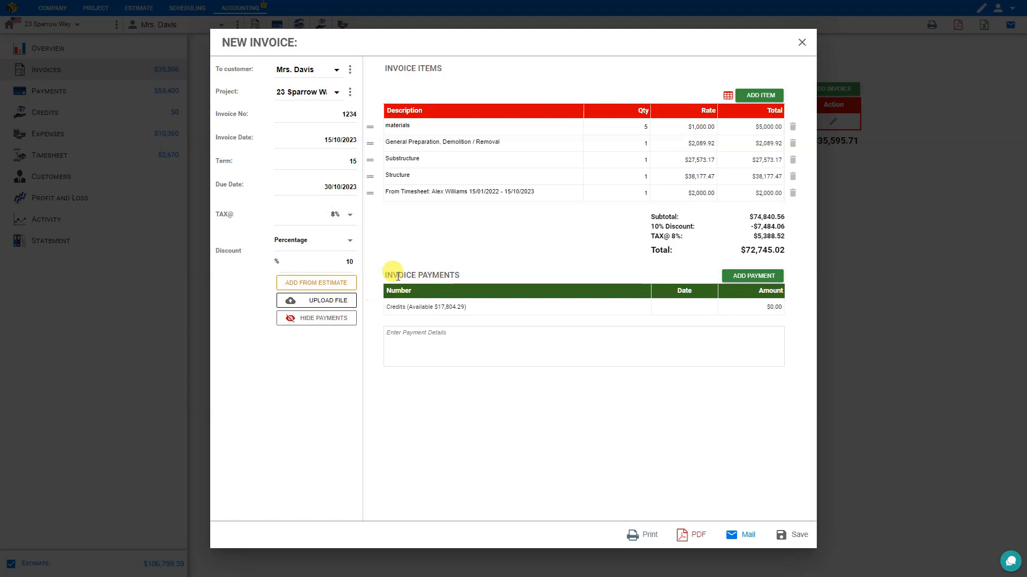
{"action": "left_click", "coordinate": [773, 304]}
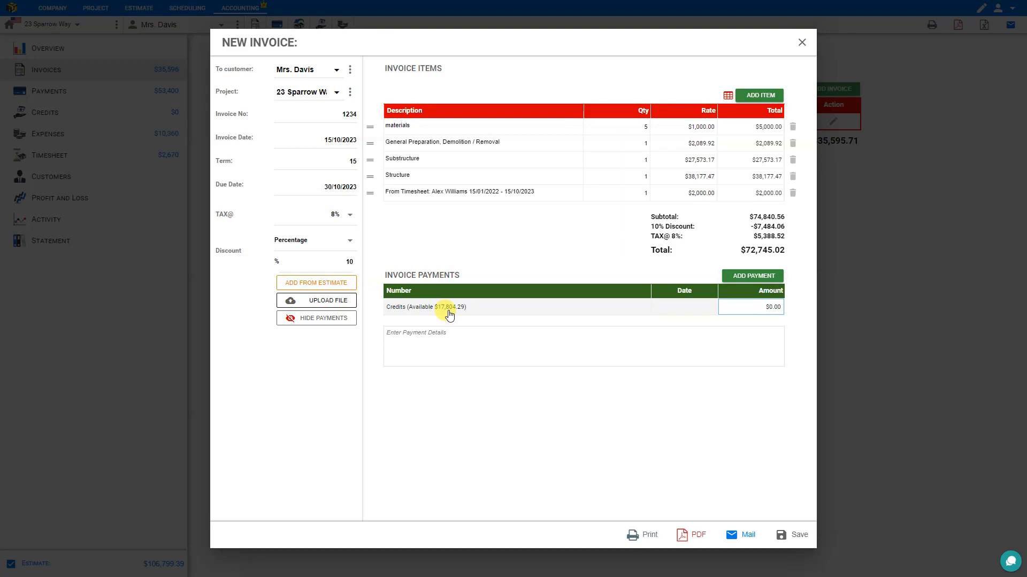
{"action": "left_click", "coordinate": [316, 319]}
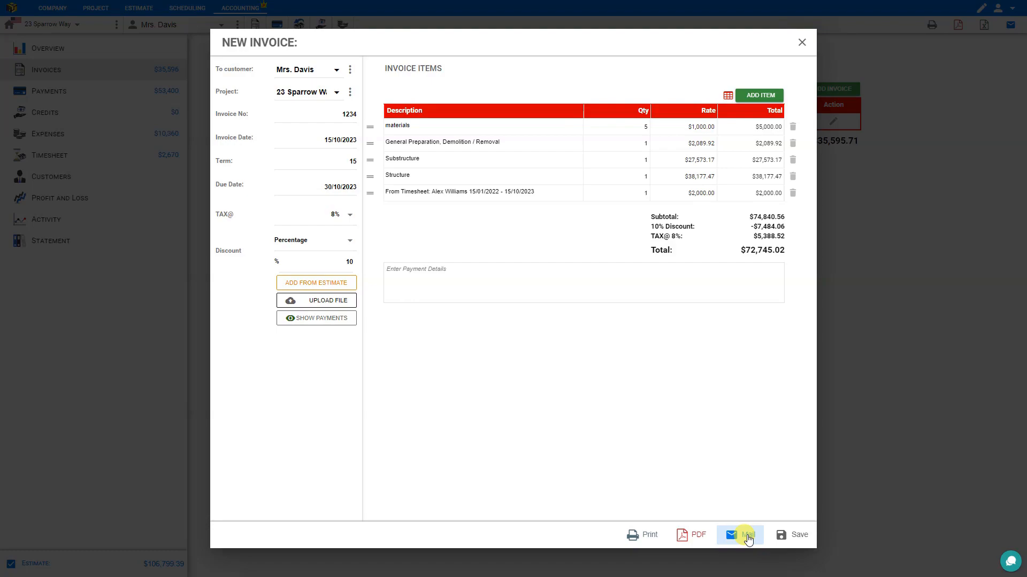
Save invoice INV-1234 totalling $72,745.02 and return to the Invoices list.
{"action": "left_click", "coordinate": [801, 540]}
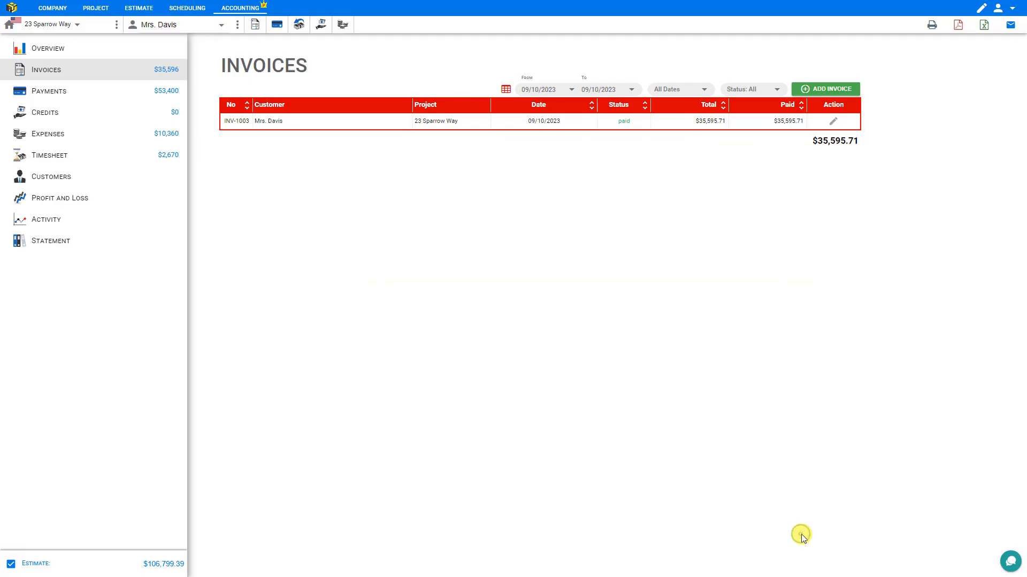